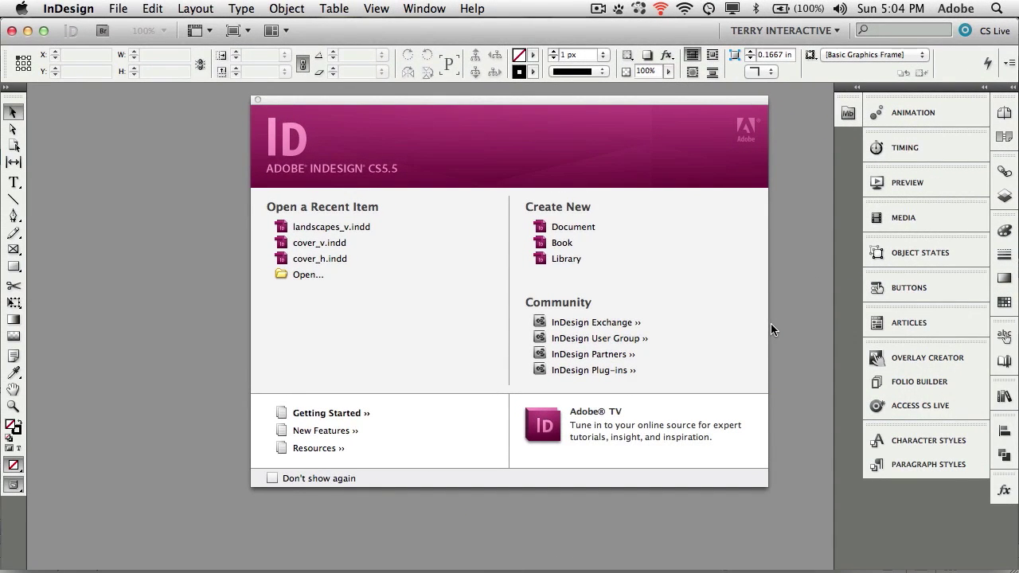
Start a new Web-intent document at 1024 × 768 turned to portrait, 768 × 1024 px
left_click(570, 228)
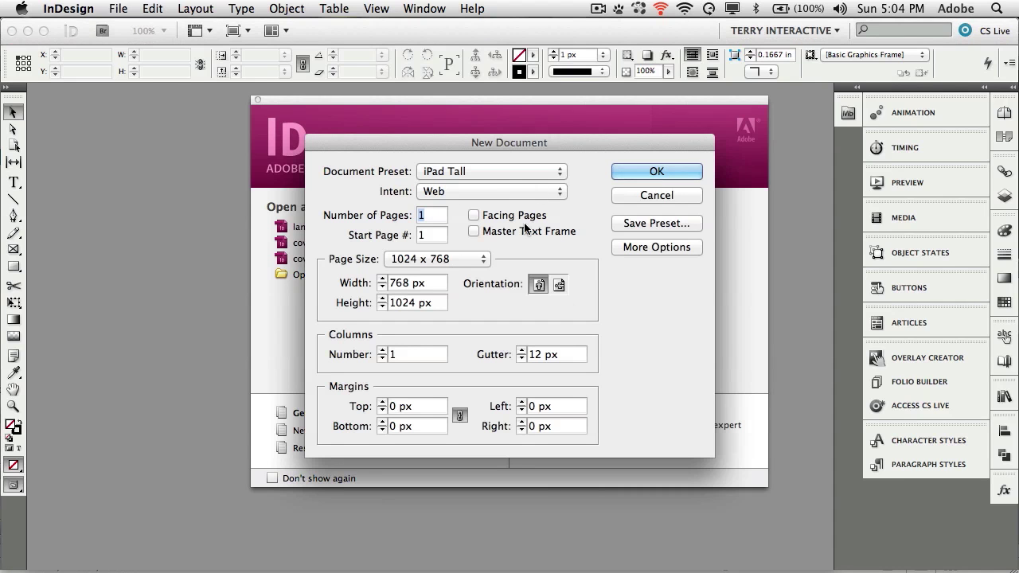
left_click(462, 173)
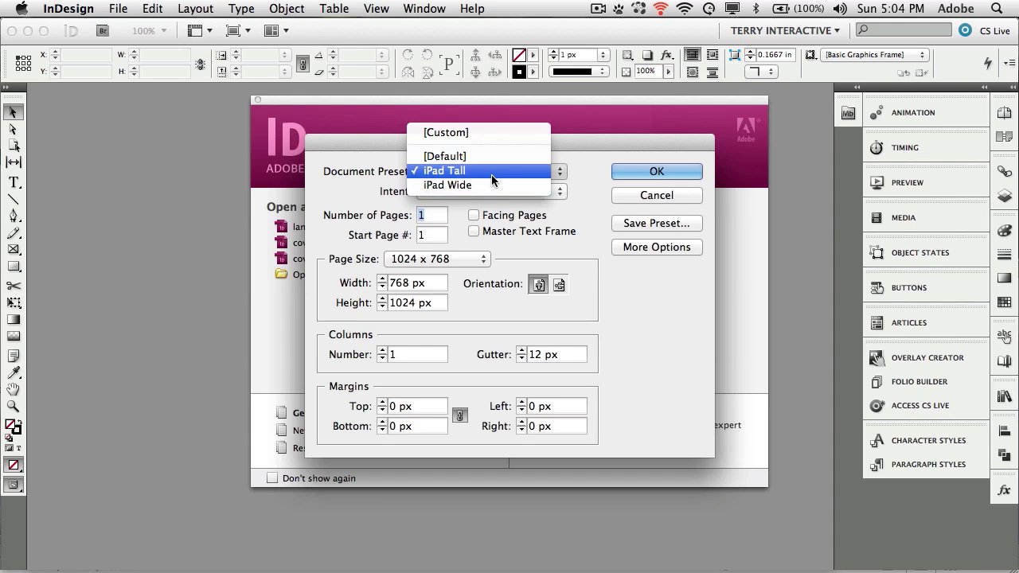
left_click(484, 158)
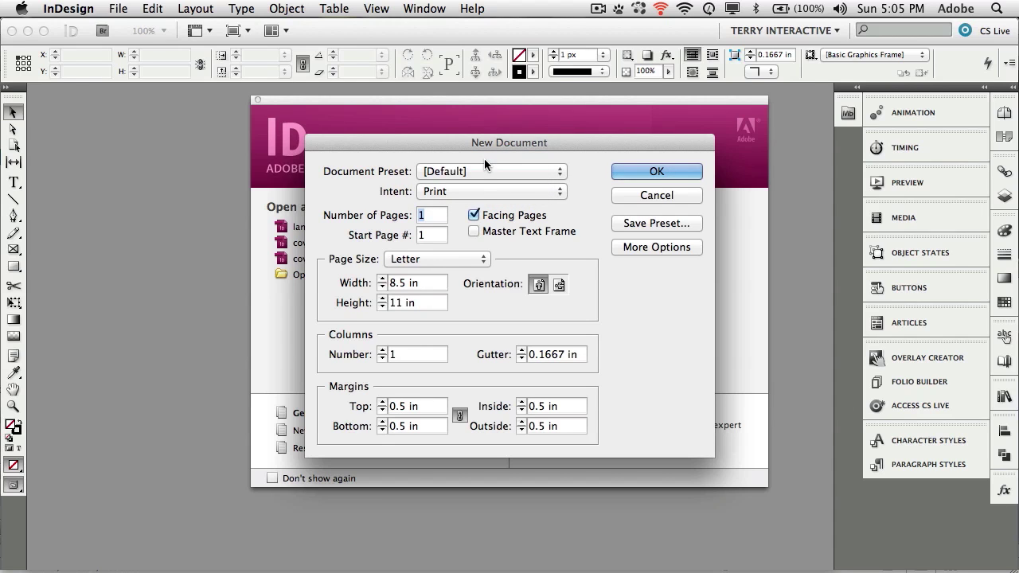
left_click(471, 195)
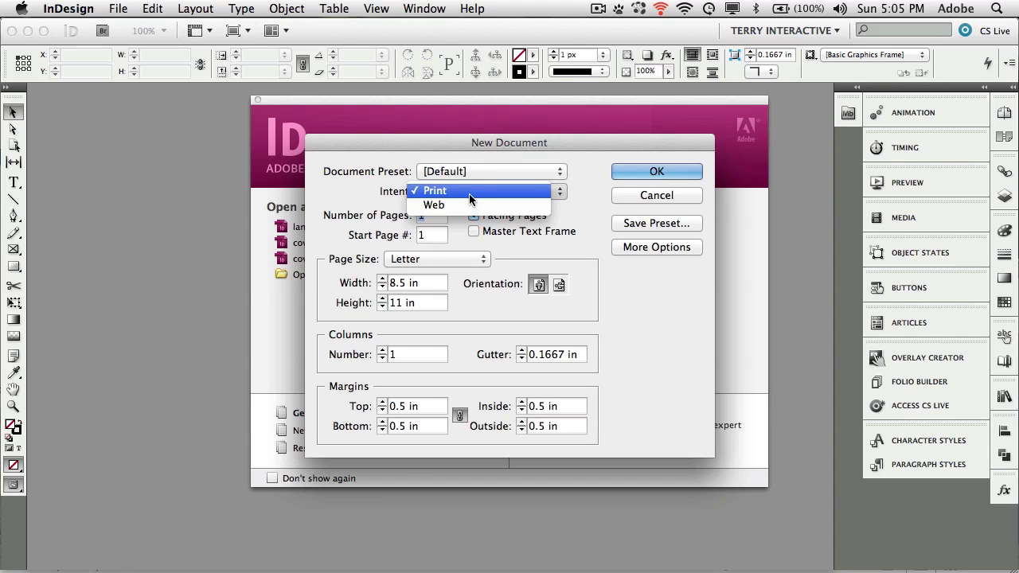
left_click(471, 205)
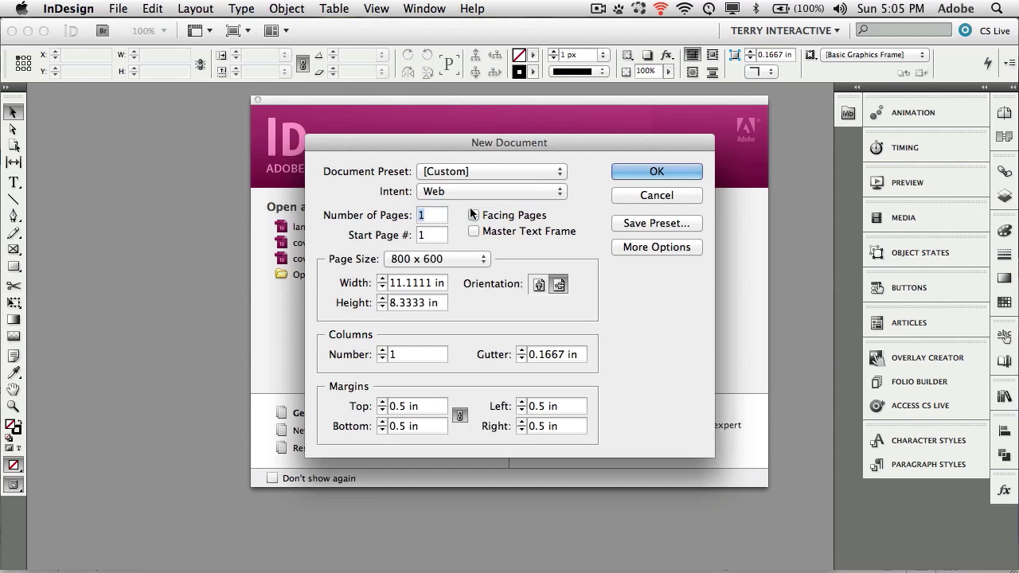
left_click(450, 261)
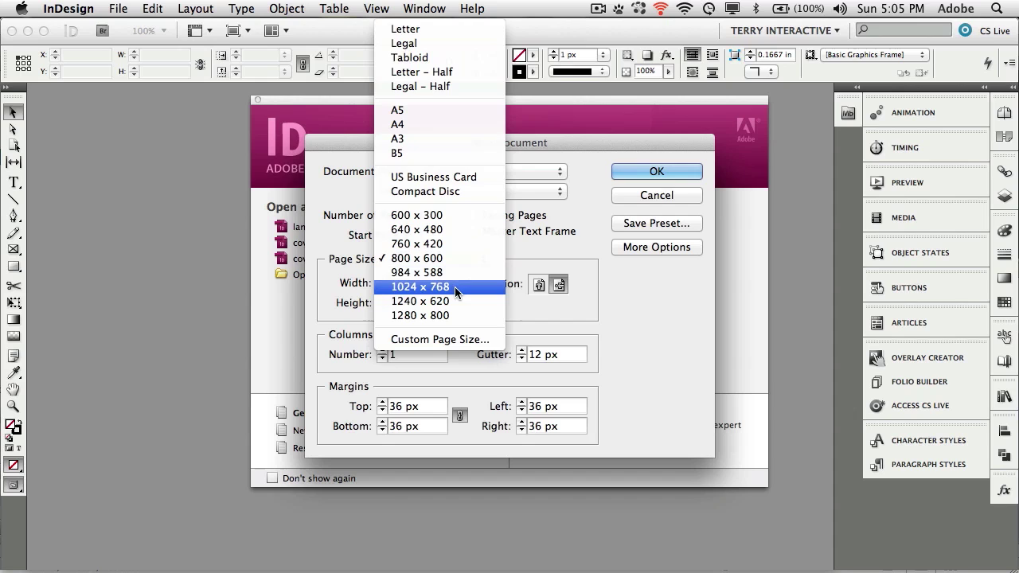
left_click(454, 286)
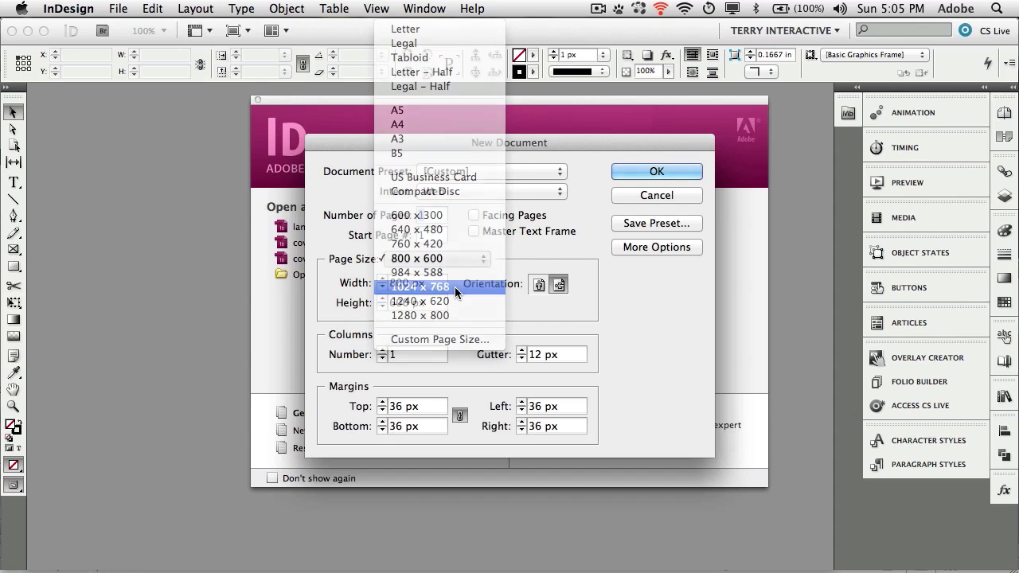
left_click(540, 286)
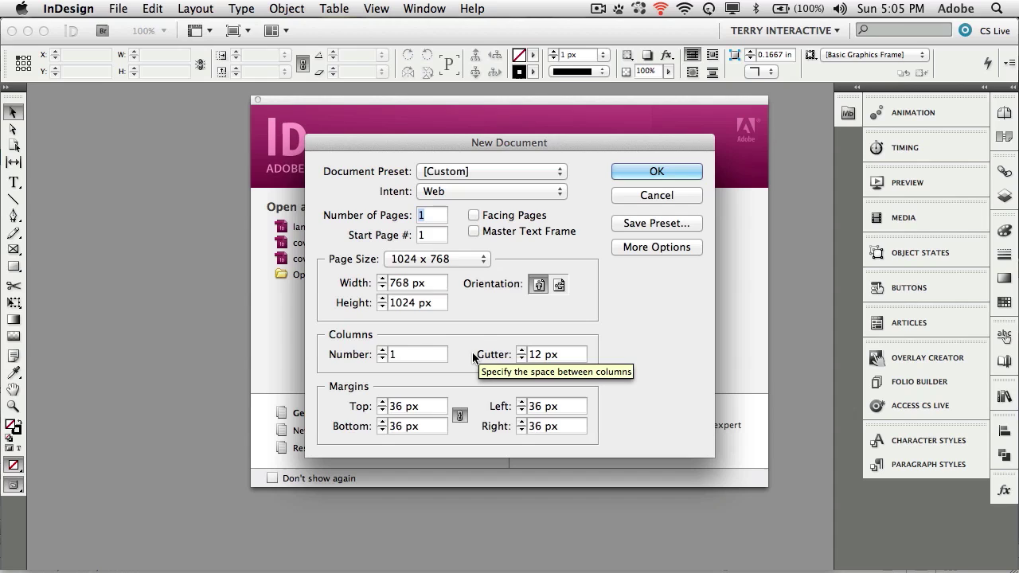
Set all margins to 0 px and create the document
left_click(427, 409)
triple_click(428, 408)
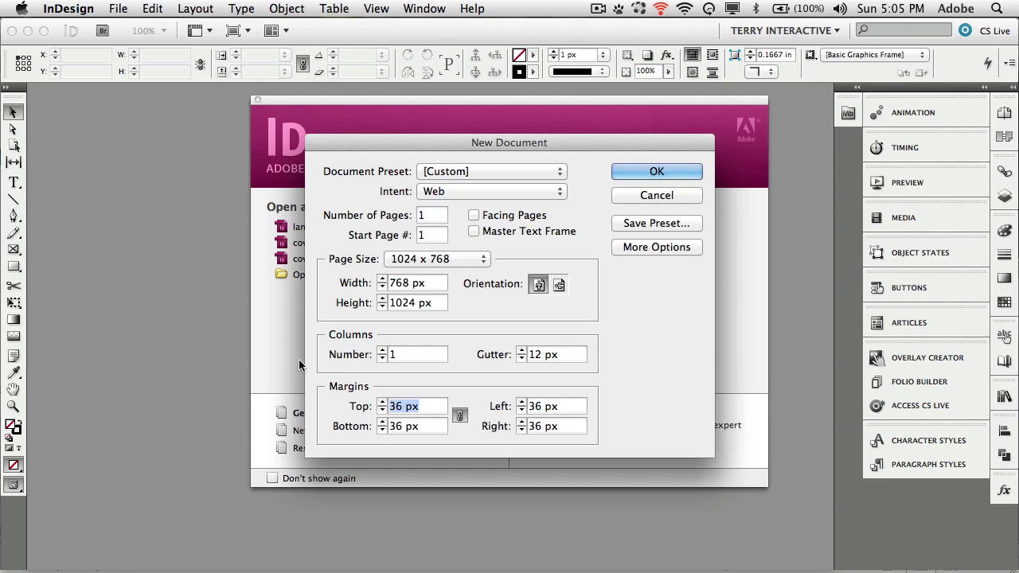
type("0")
key("Tab")
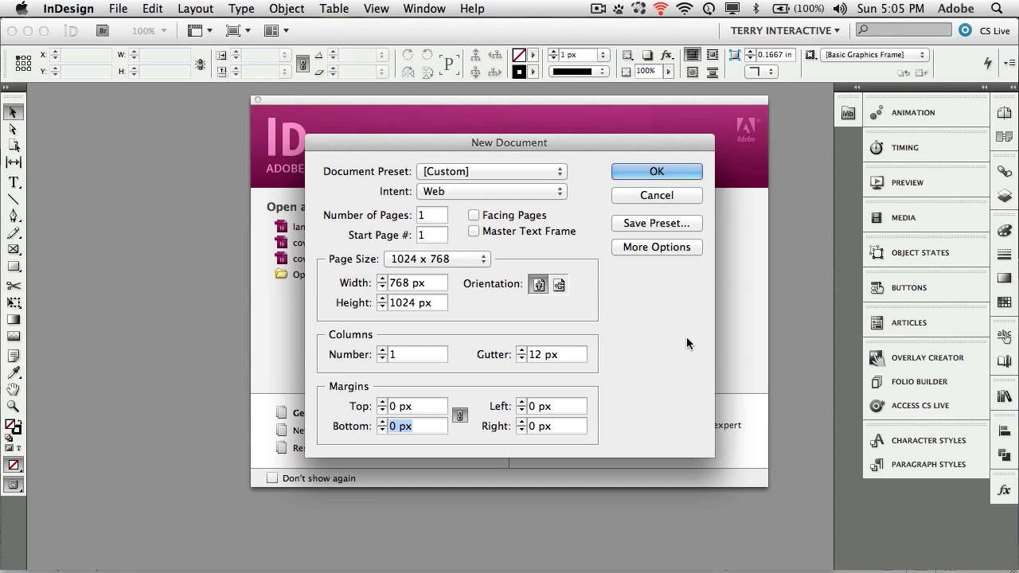
left_click(669, 173)
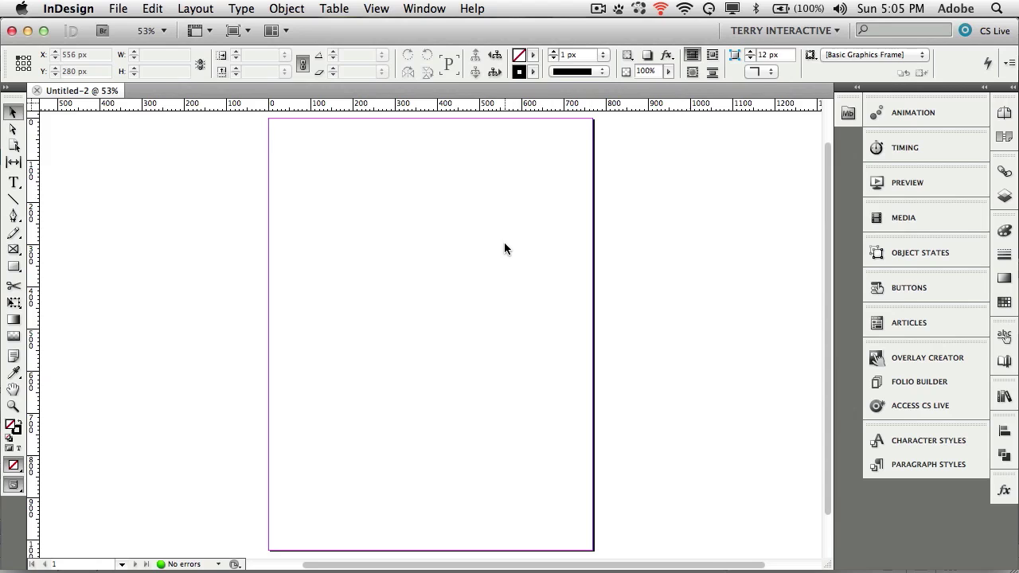
Drag TWP-13.jpg from Mini Bridge's Landscape Portfolio Images folder onto the page
left_click(848, 113)
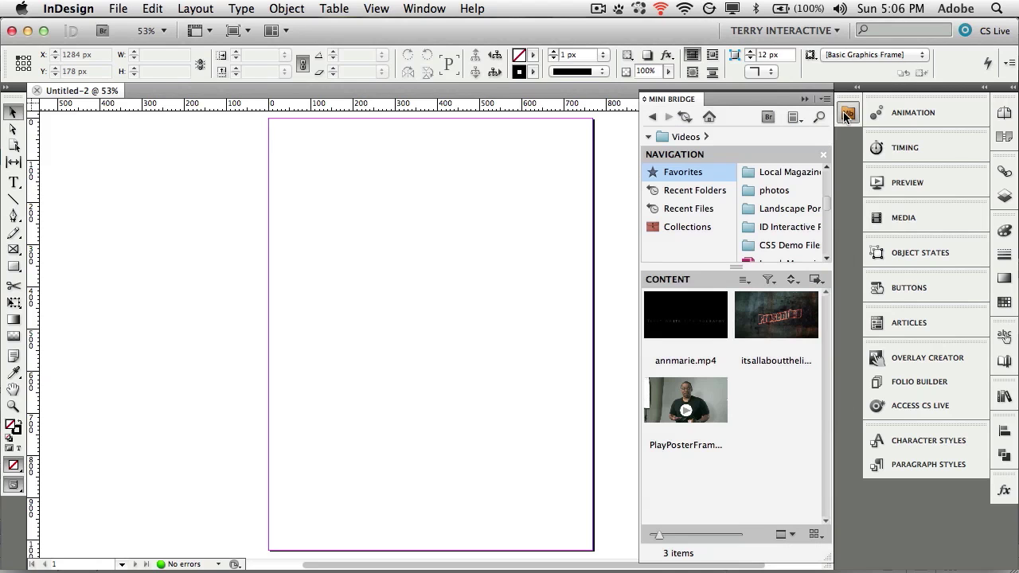
left_click(783, 210)
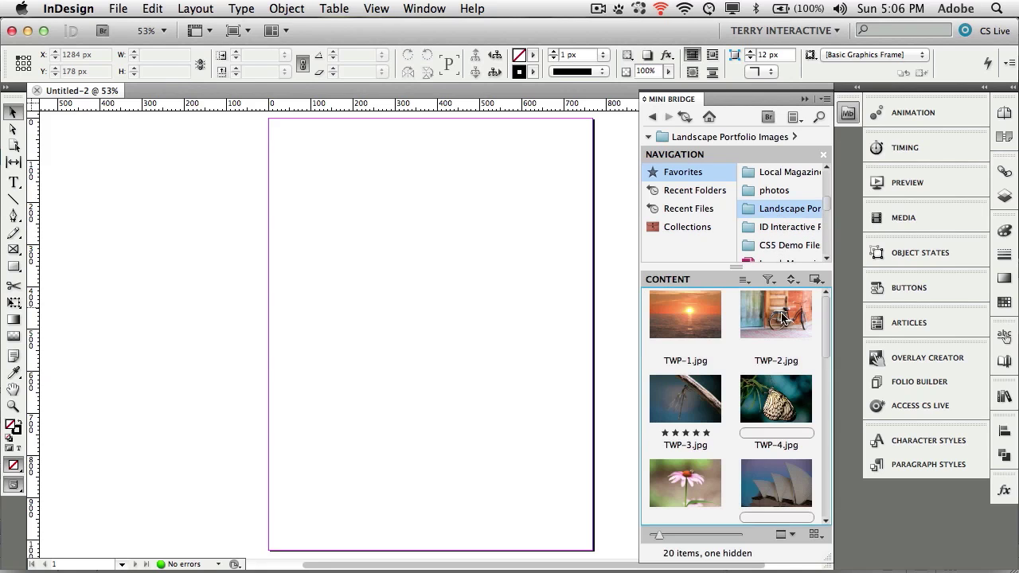
scroll(783, 318, "down", 10)
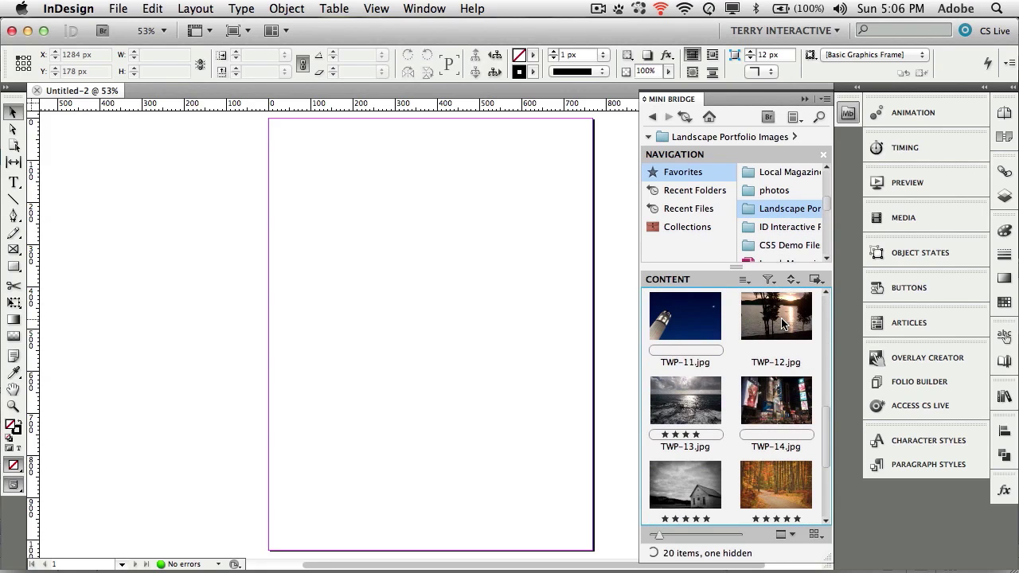
scroll(783, 322, "down", 2)
left_click(694, 388)
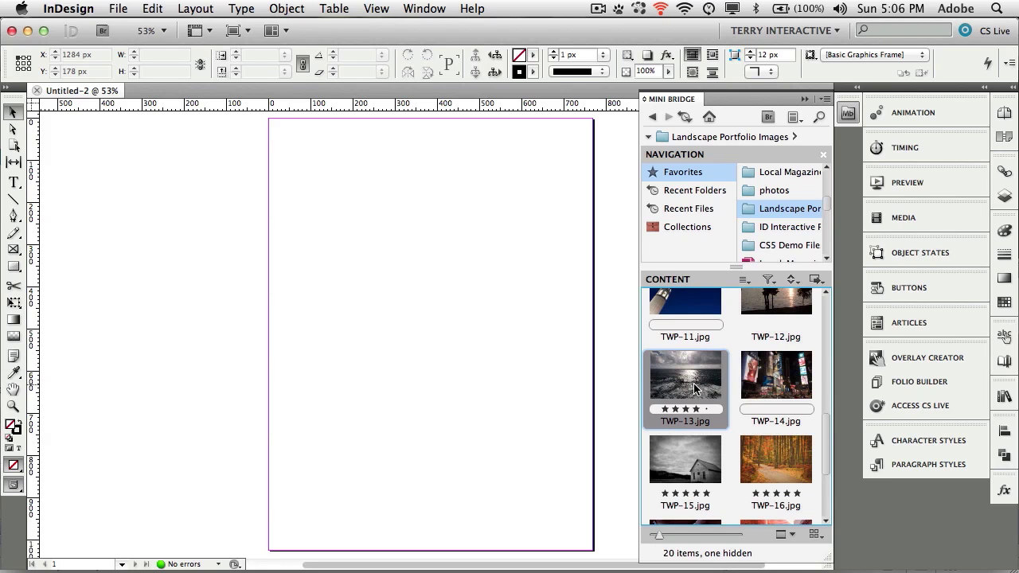
left_click_drag(694, 388, 595, 553)
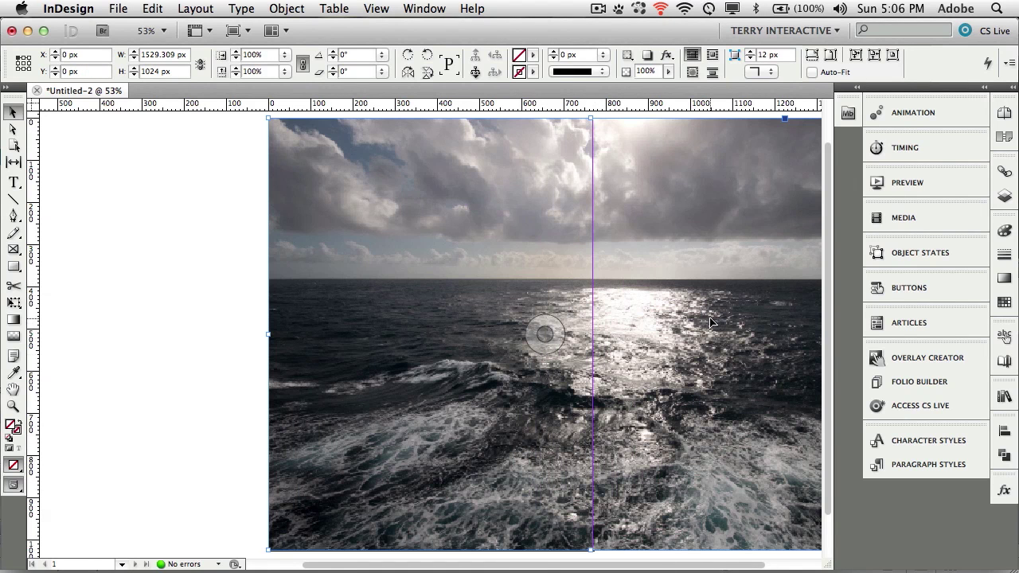
Crop the photo frame to the 768 px page width and shift the image -380 px inside it
scroll(711, 323, "right", 3)
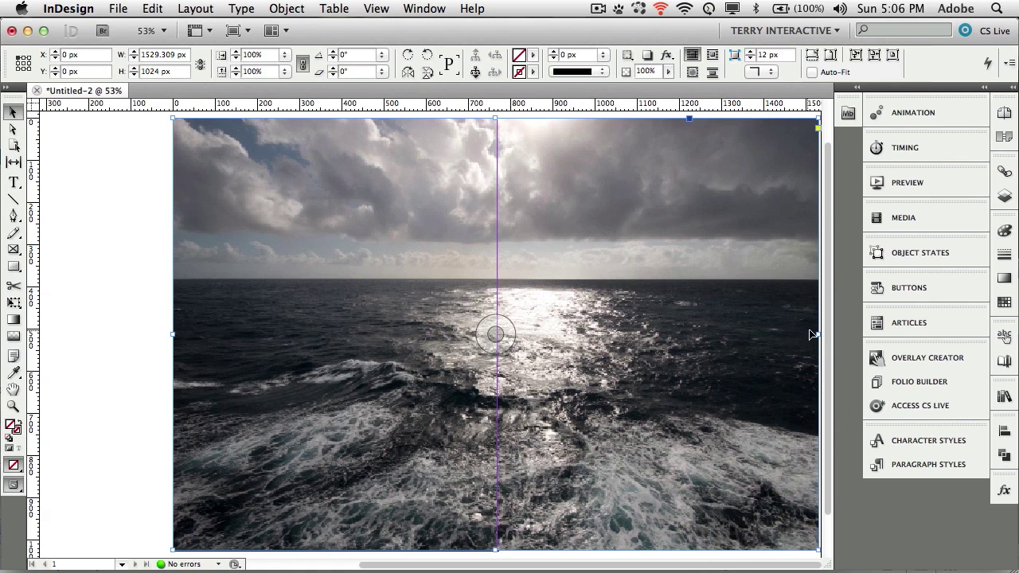
left_click_drag(816, 335, 496, 341)
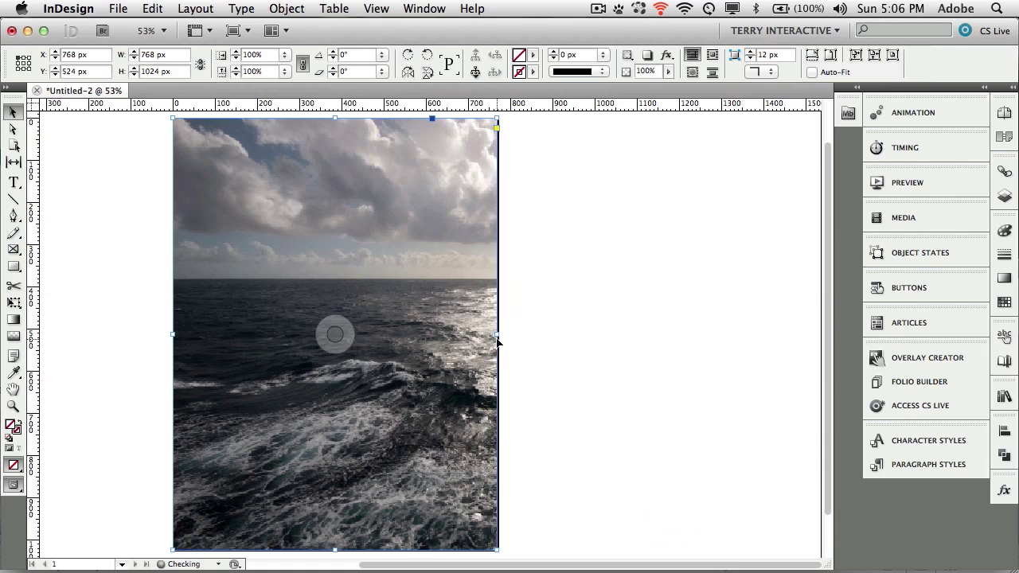
left_click_drag(333, 337, 173, 339)
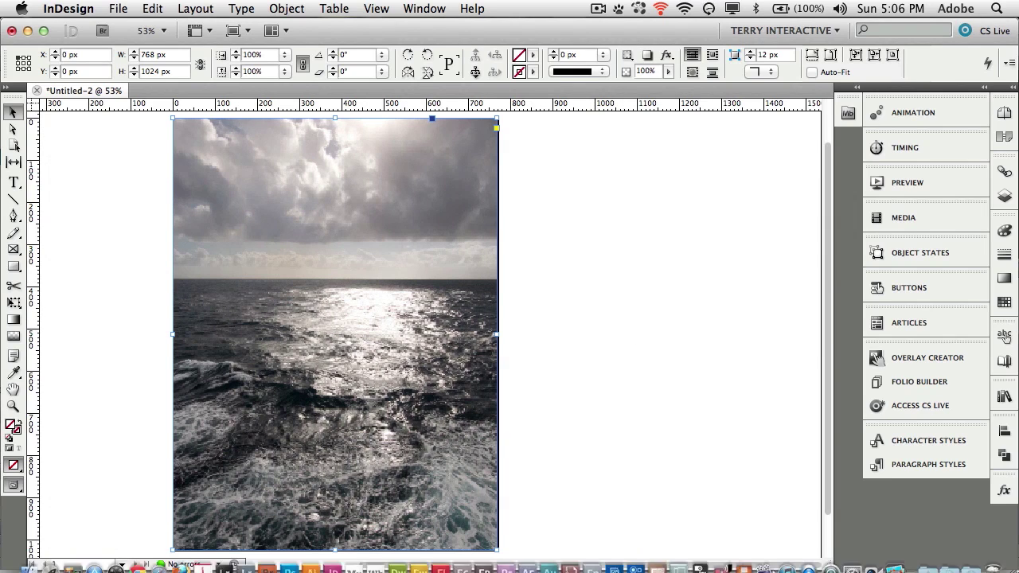
Set the ocean photo's opacity to 30% in the Effects panel
left_click(1004, 492)
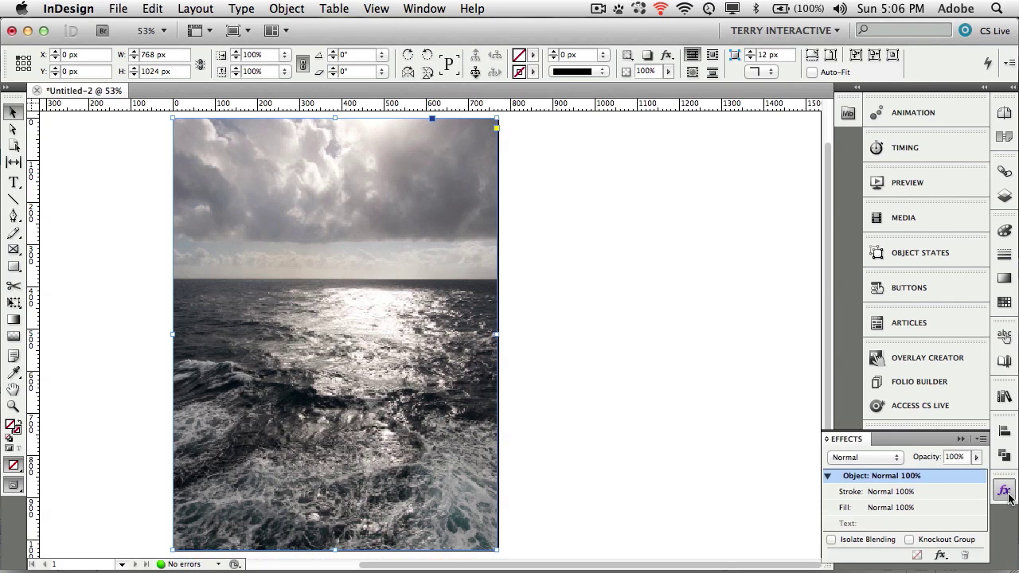
left_click(975, 458)
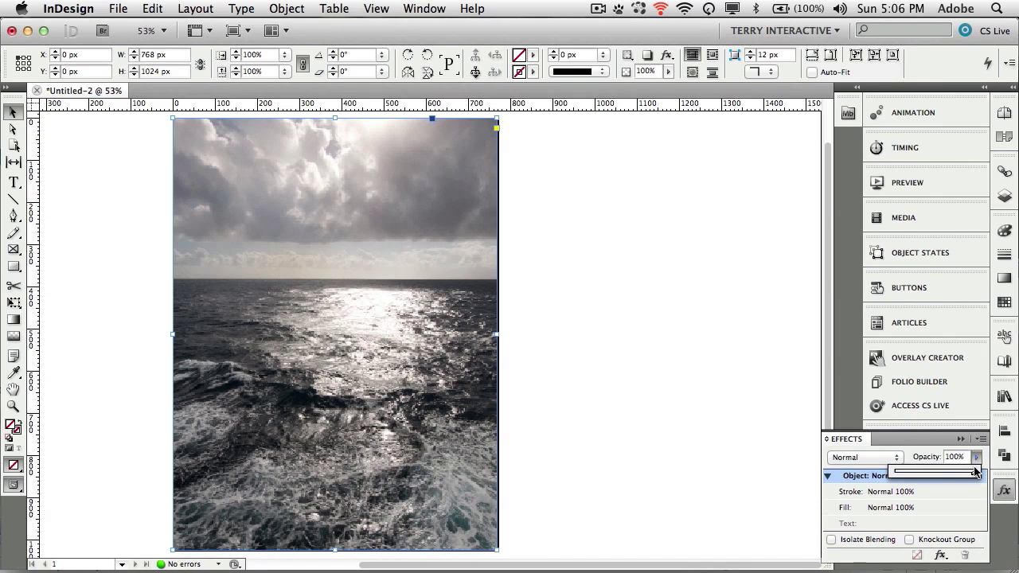
left_click_drag(973, 471, 910, 478)
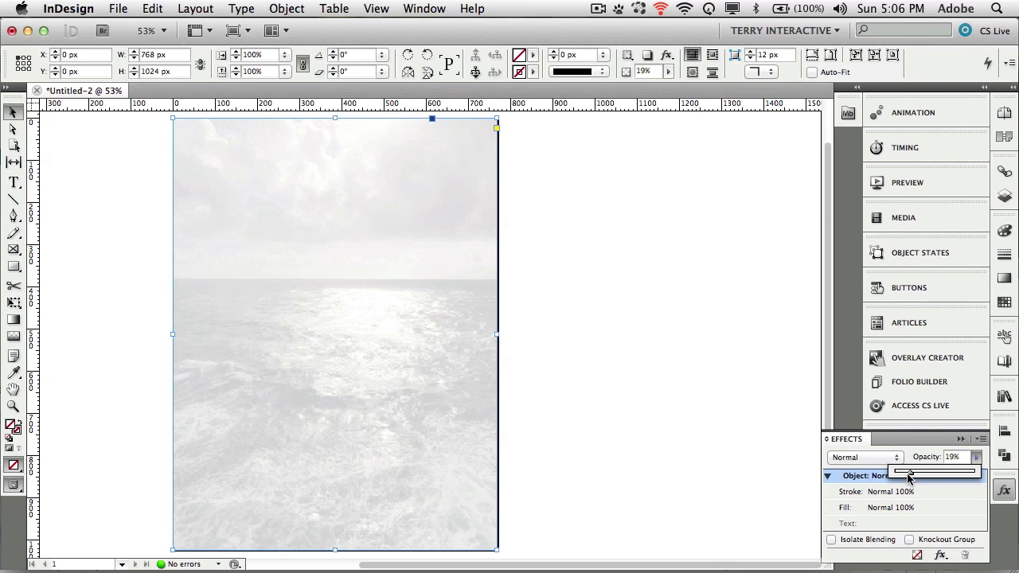
left_click_drag(909, 476, 914, 478)
double_click(952, 457)
type("3")
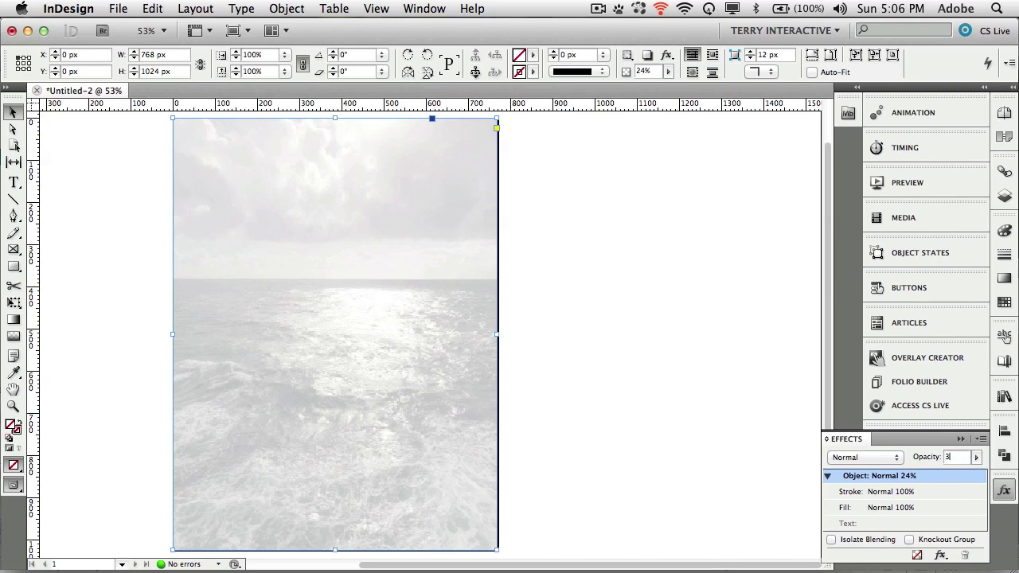
type("0")
key("Return")
left_click(606, 386)
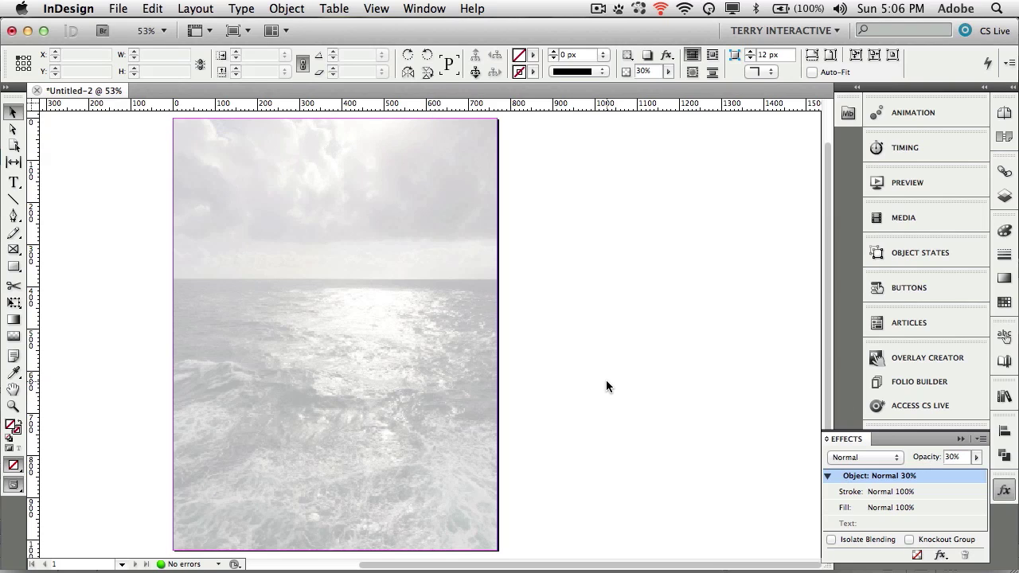
Lock the background photo with Object > Lock
left_click(476, 371)
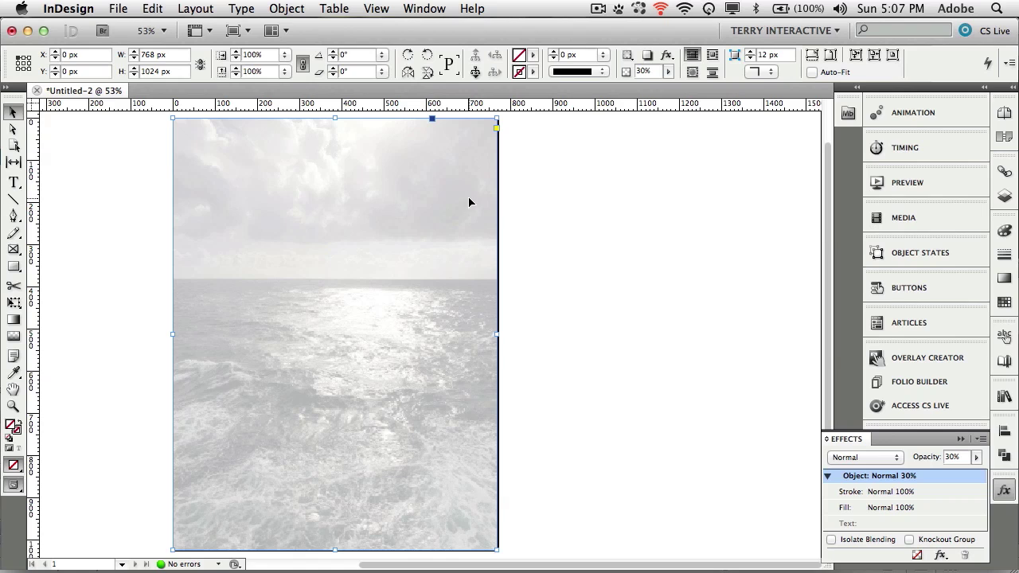
left_click(288, 9)
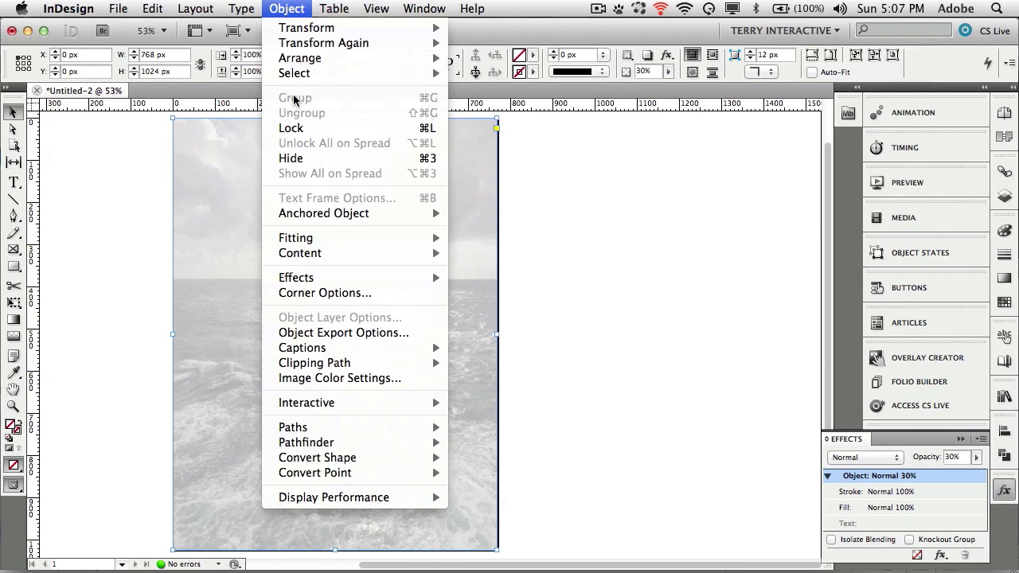
left_click(309, 128)
left_click(603, 211)
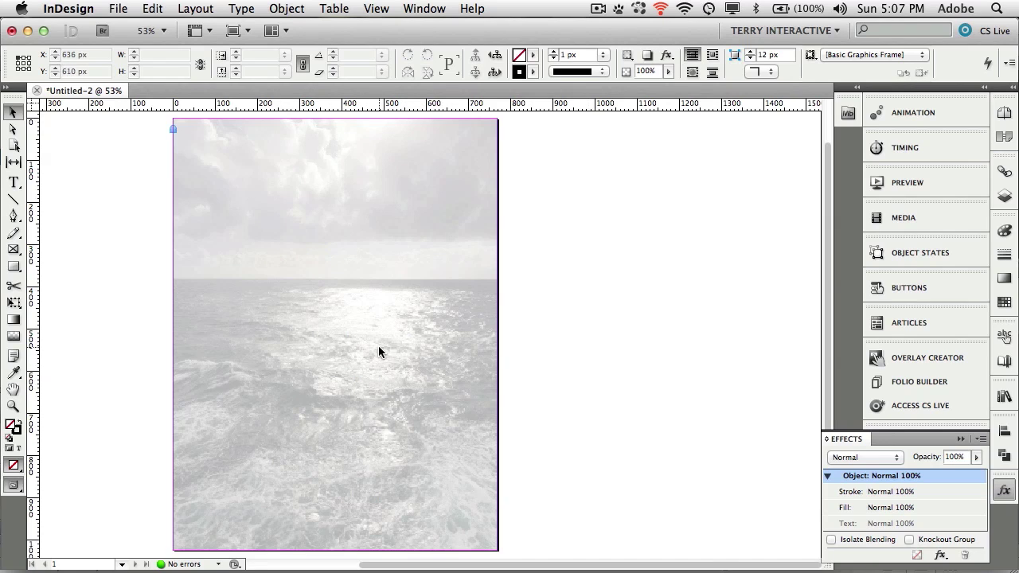
Draw an empty 600 × 218 px rectangle frame and position it at 88, 554 px
left_click(13, 268)
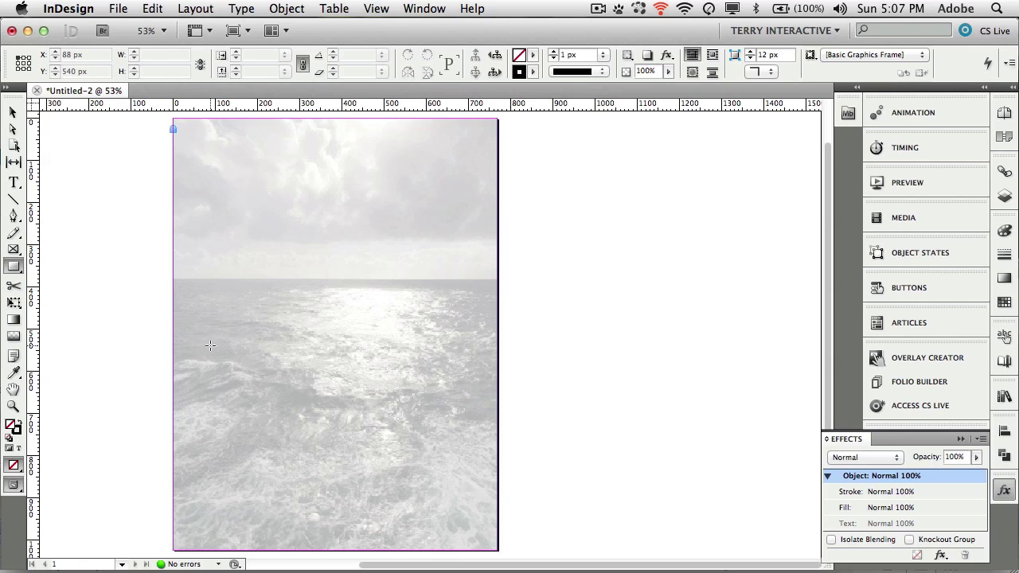
left_click_drag(210, 345, 463, 438)
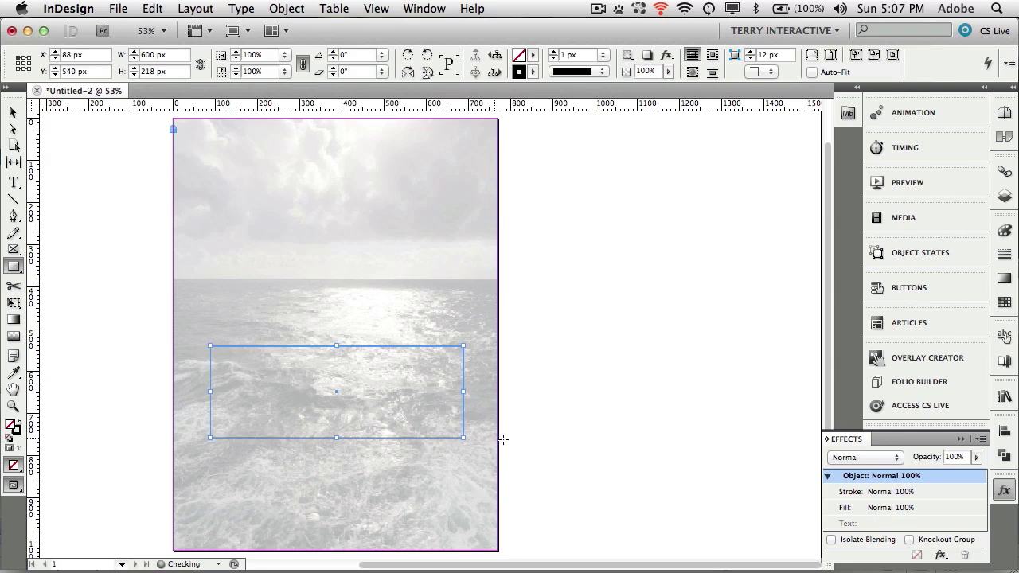
left_click(13, 112)
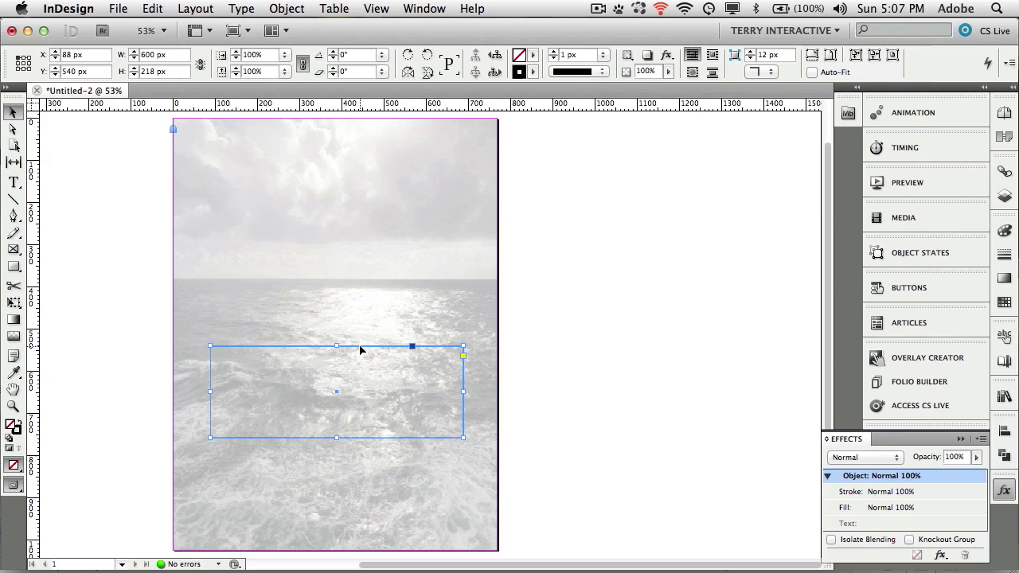
mouse_move(360, 351)
left_mouse_down()
mouse_move(348, 348)
mouse_move(371, 357)
mouse_move(351, 357)
mouse_move(370, 354)
mouse_move(360, 355)
left_mouse_up()
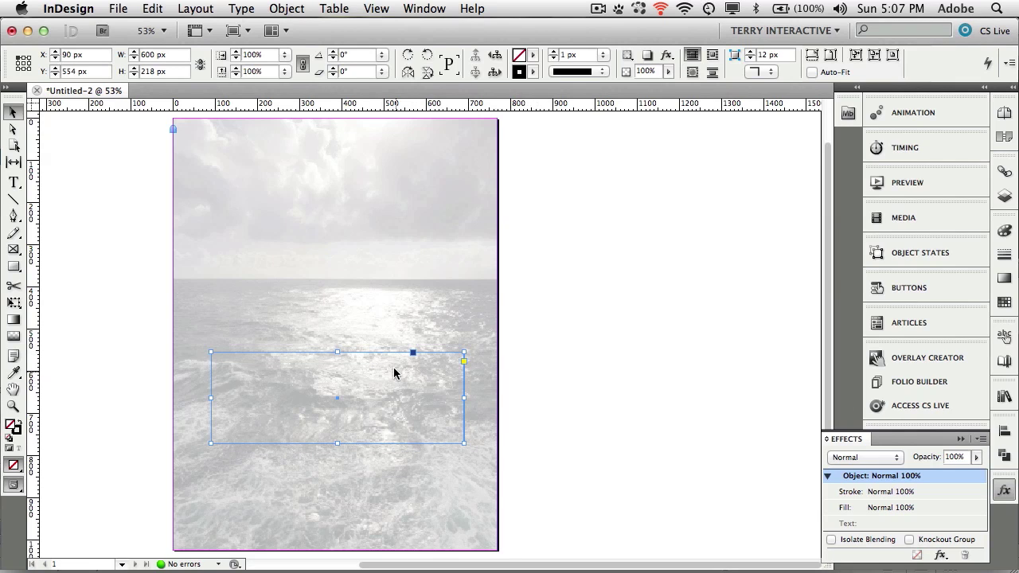
key("Left")
key("Left")
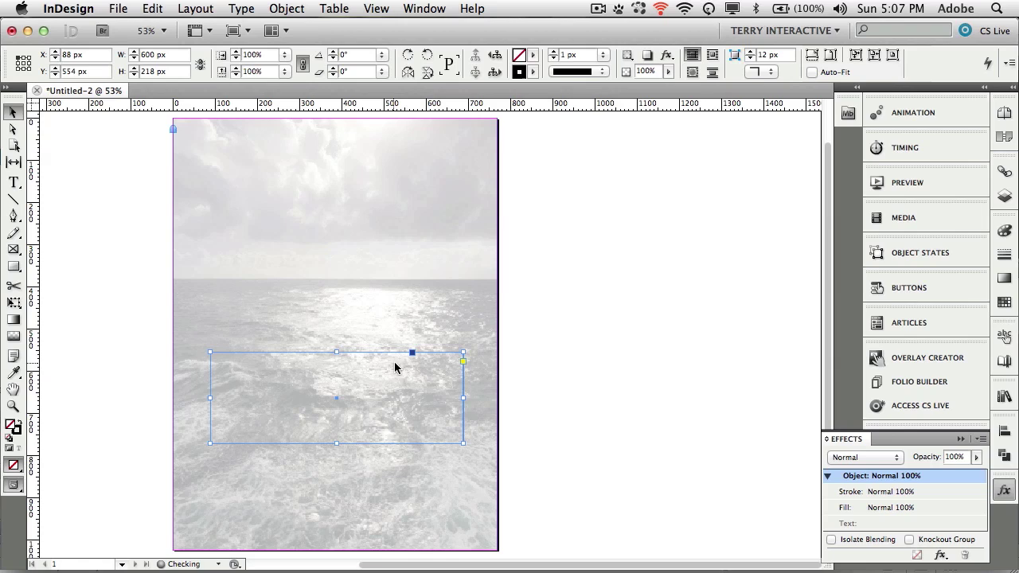
left_click(609, 344)
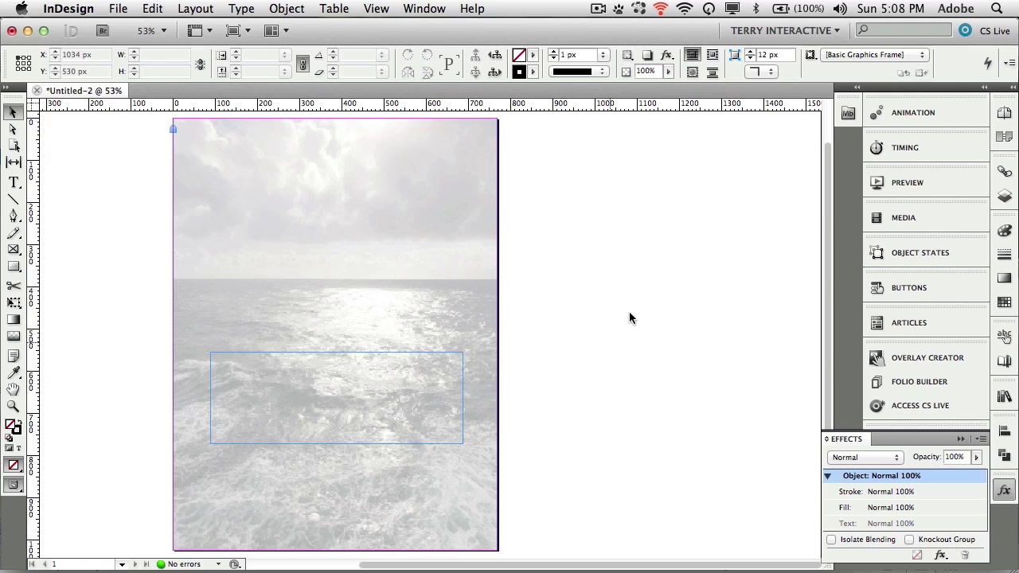
Open and close Mini Bridge, then go to Adobe Bridge on the Landscape Portfolio Images folder
left_click(849, 116)
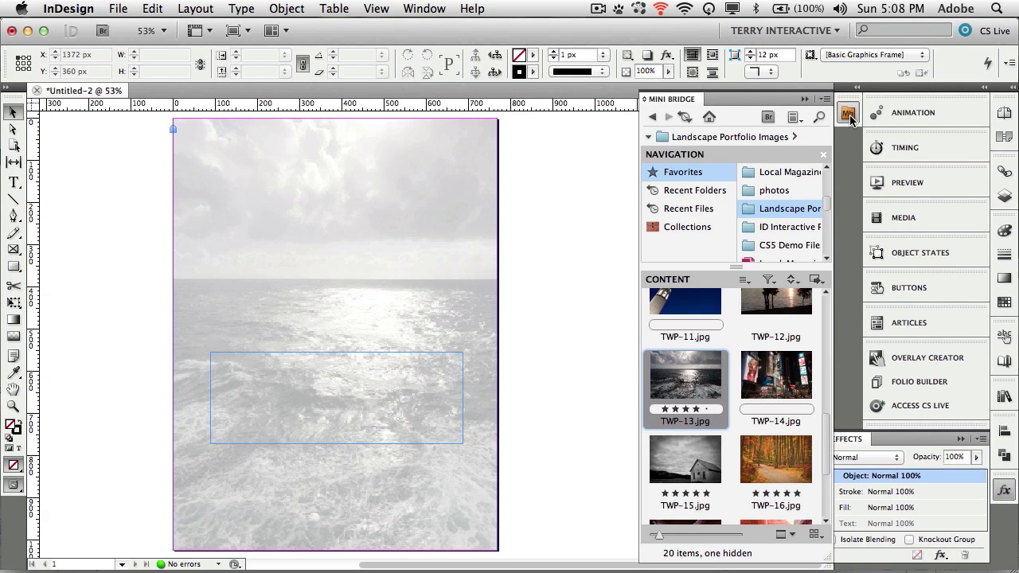
left_click(850, 116)
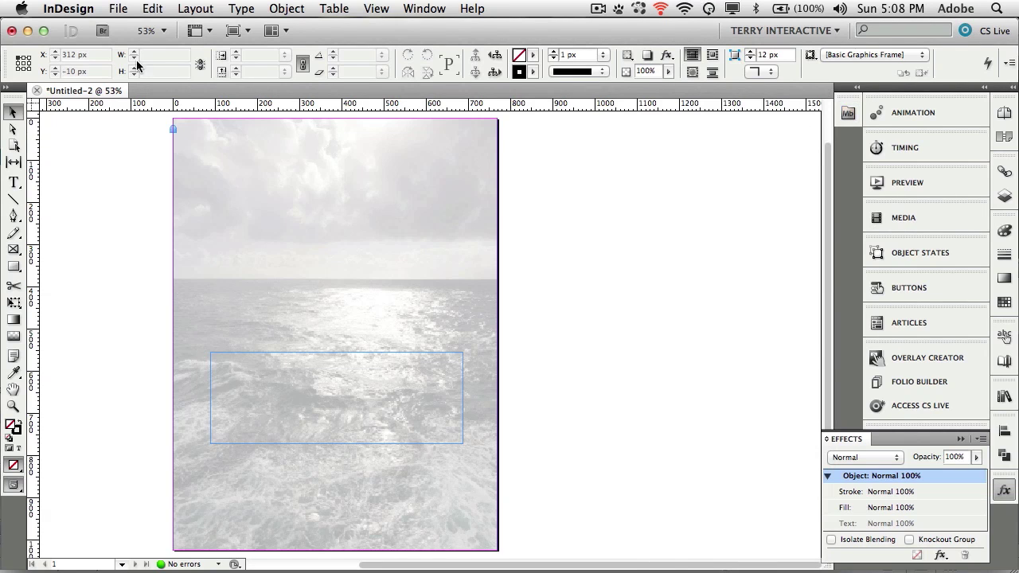
left_click(102, 31)
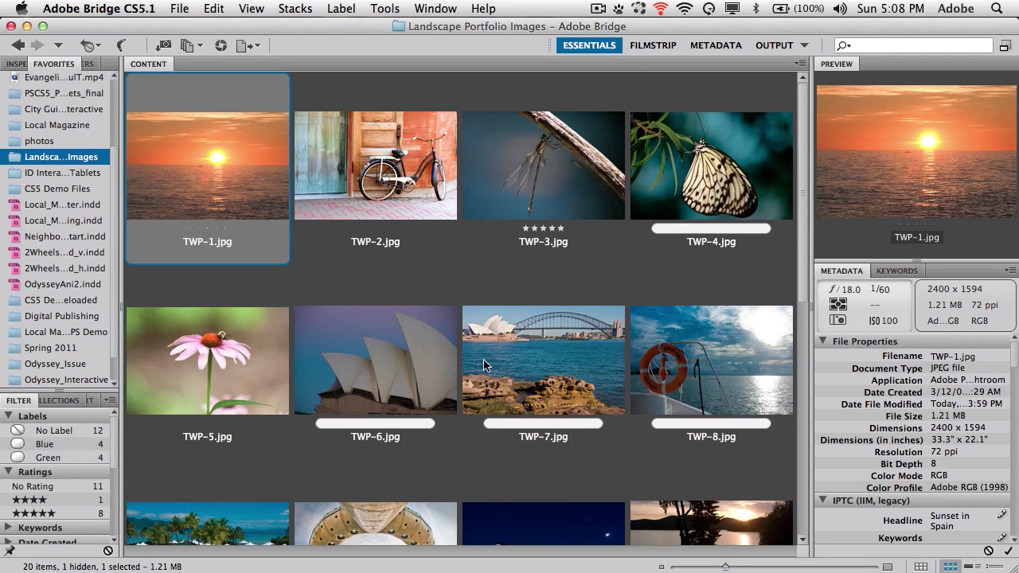
scroll(581, 391, "down", 5)
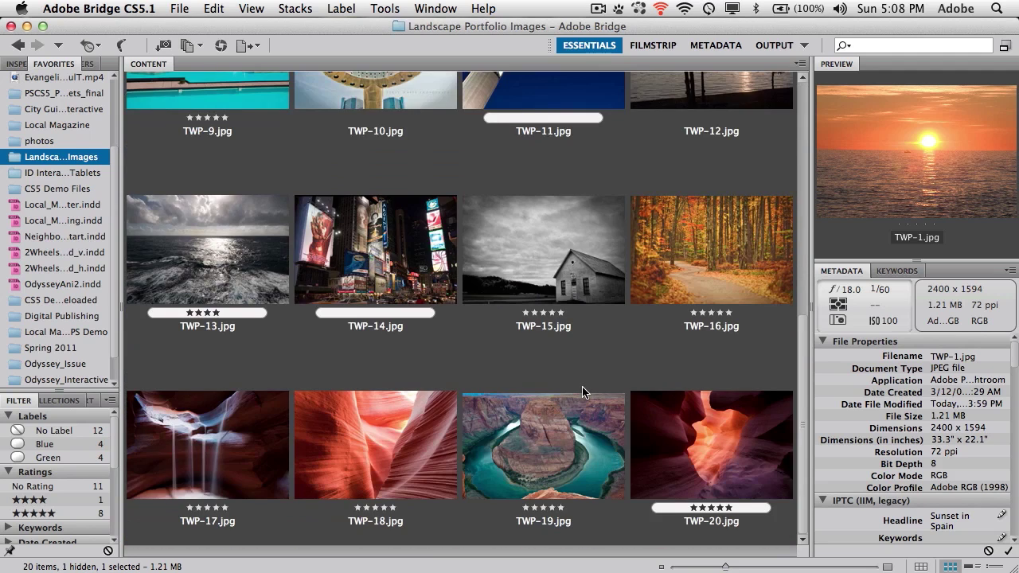
scroll(582, 391, "up", 3)
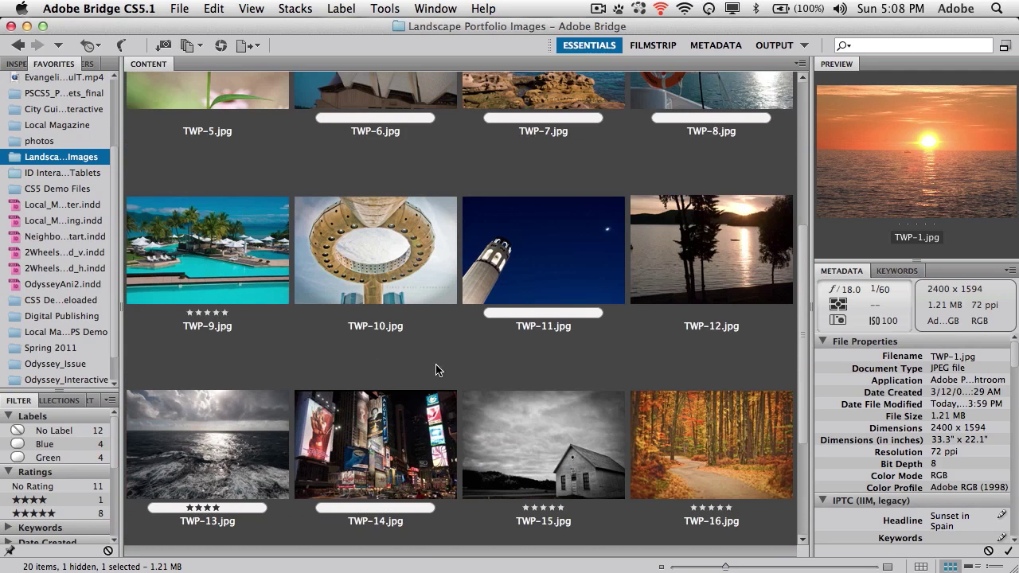
left_click(242, 264)
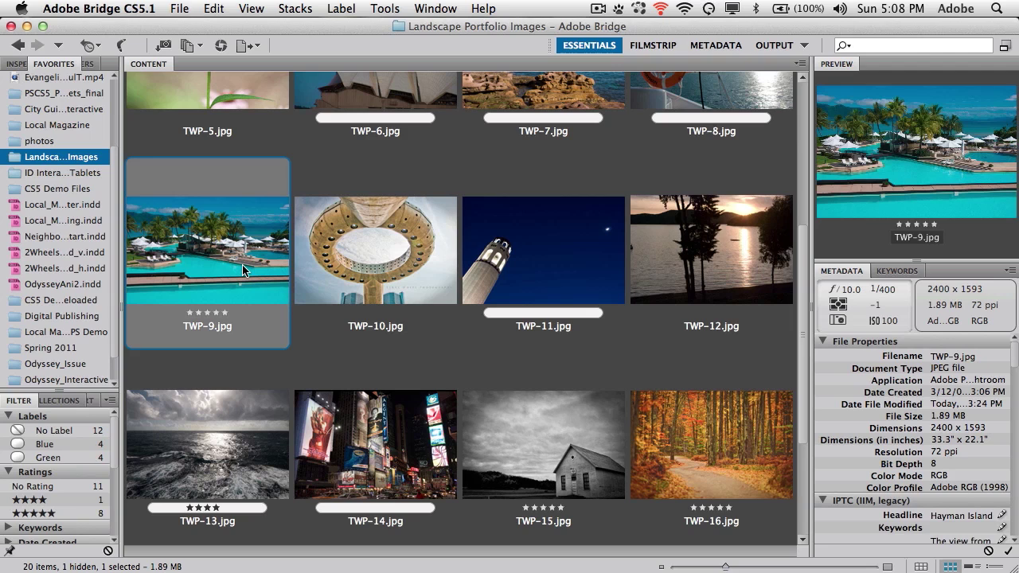
scroll(923, 468, "down", 1)
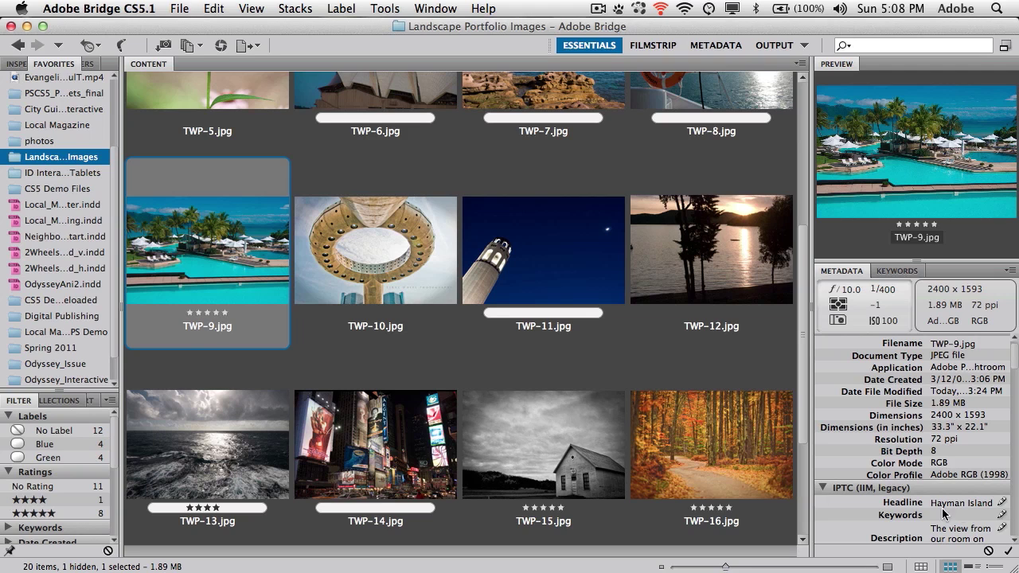
left_click(587, 285)
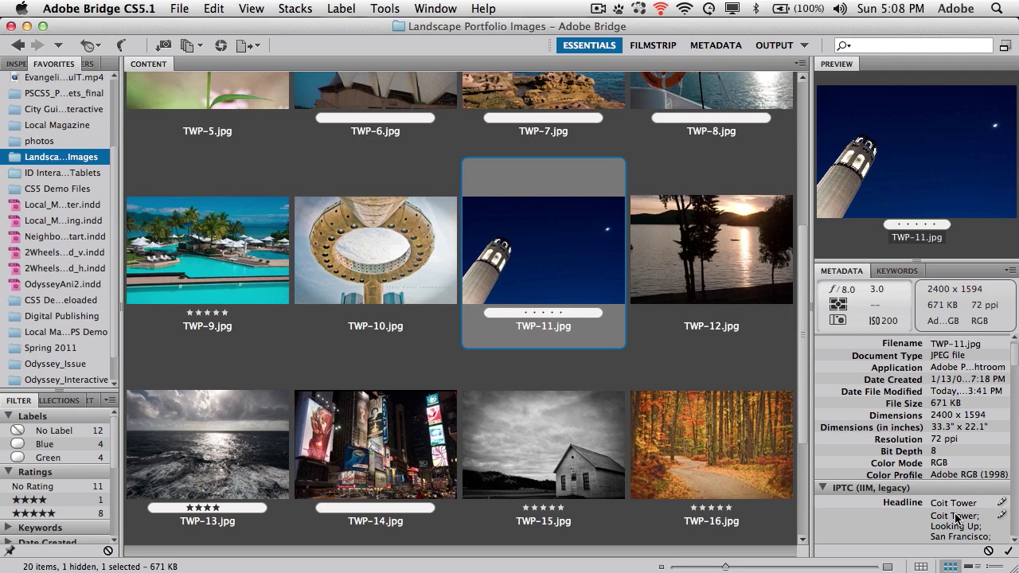
left_click(735, 248)
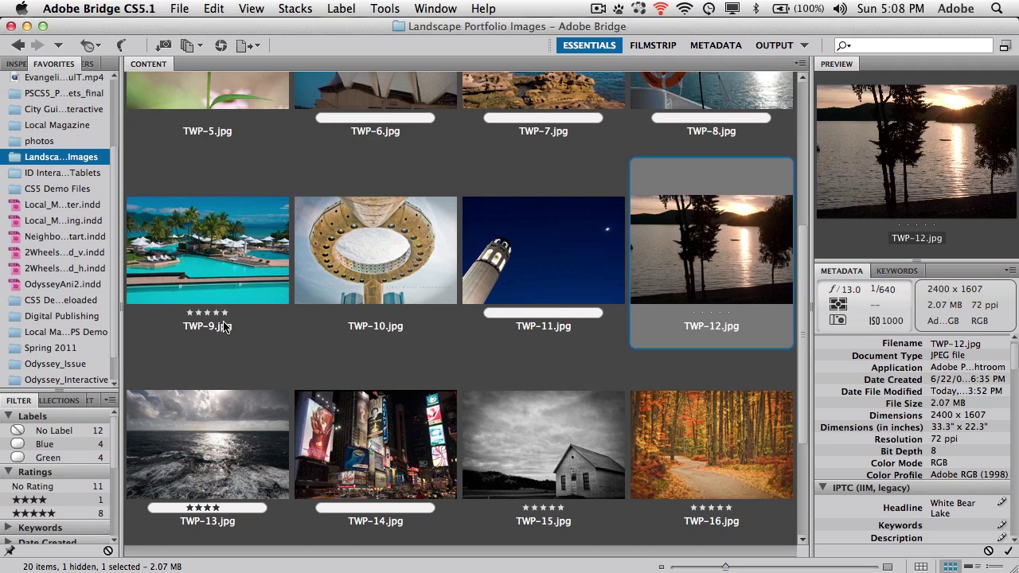
left_click(216, 279)
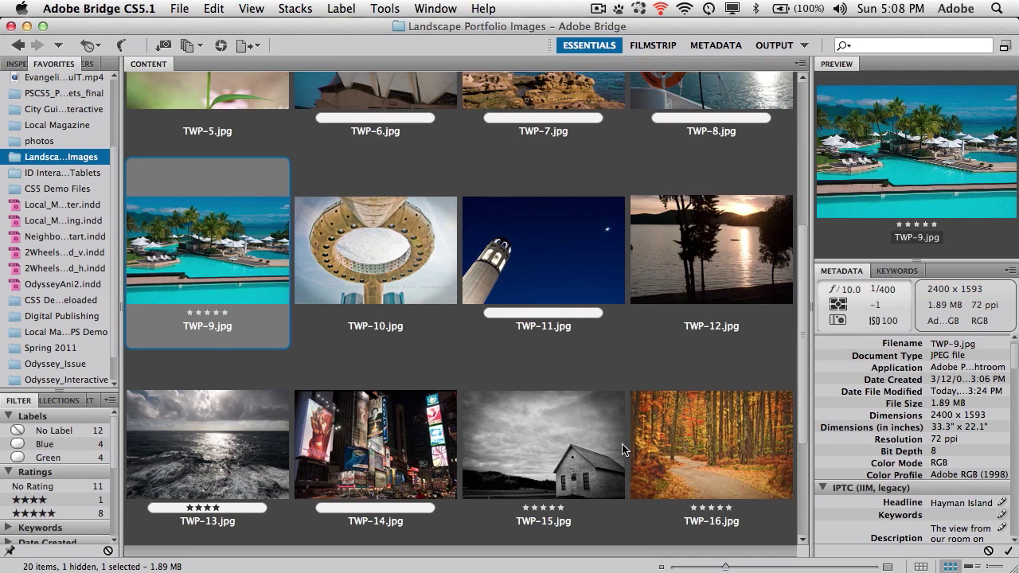
Select TWP-9 through TWP-16 and send them with File > Place > In InDesign
left_click(687, 454, "shift")
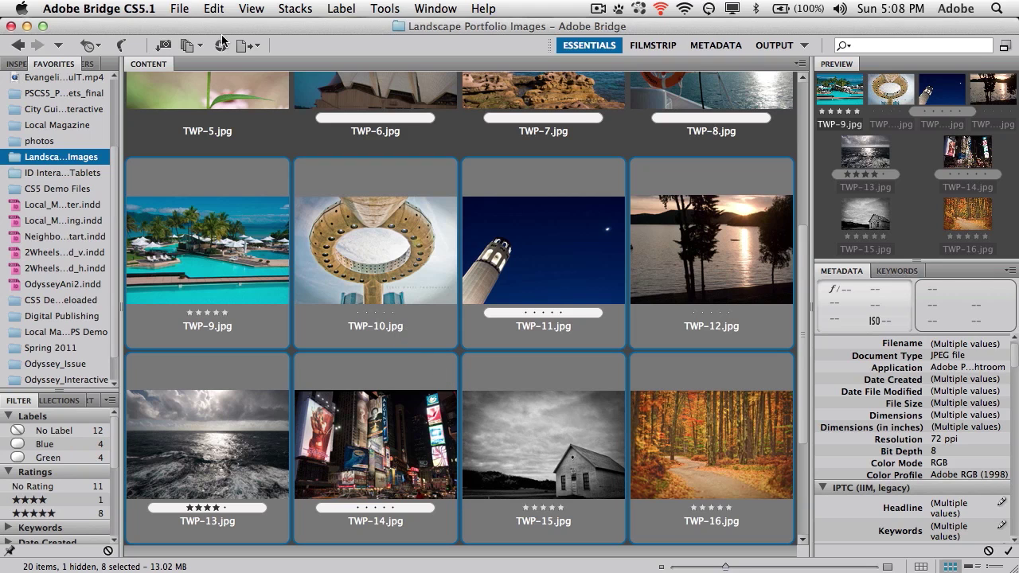
left_click(182, 14)
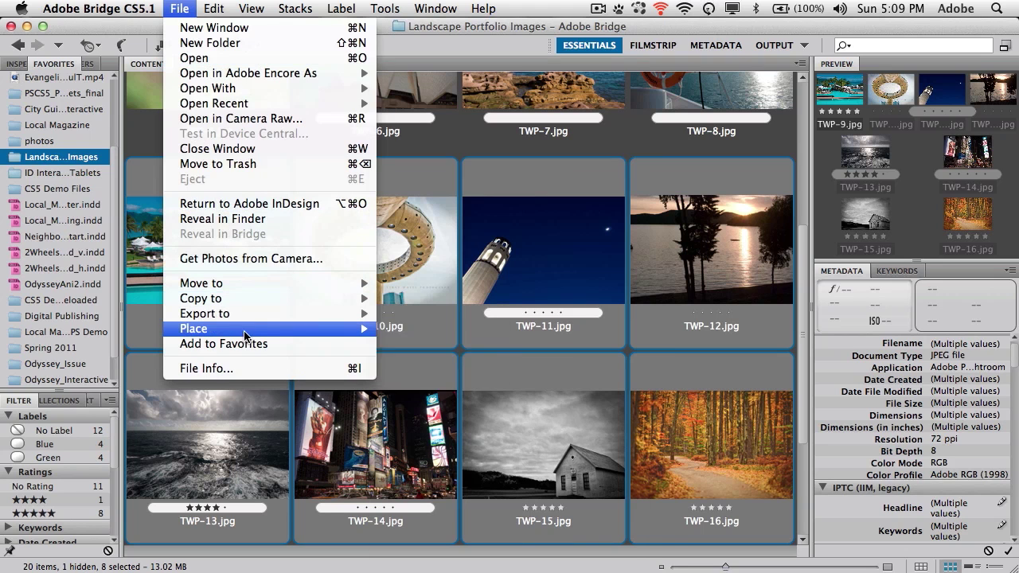
mouse_move(297, 331)
left_click(423, 360)
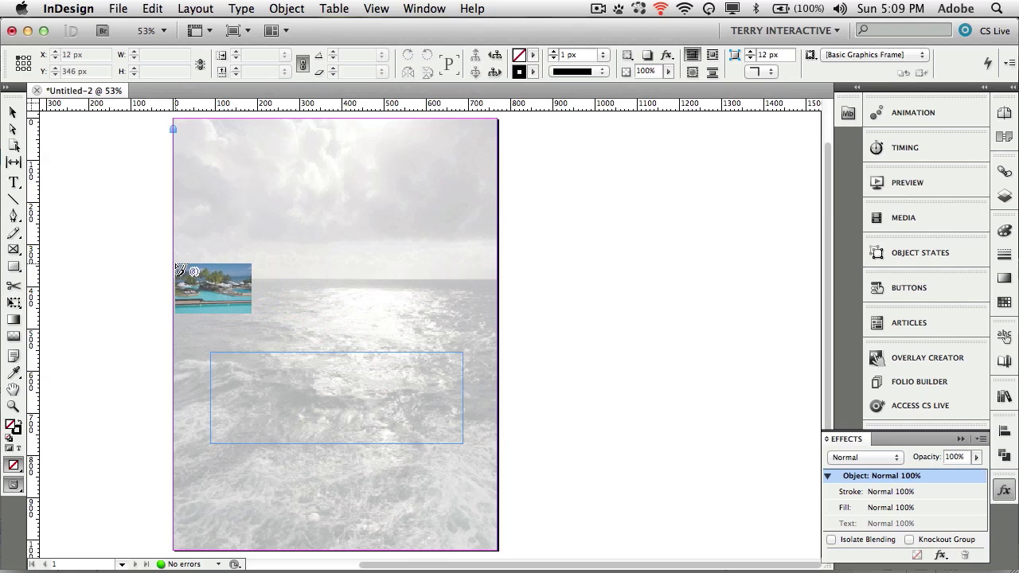
Drag out an 8-column placement grid, placing the photos in a 1426 × 112 px row
left_click_drag(182, 262, 723, 403)
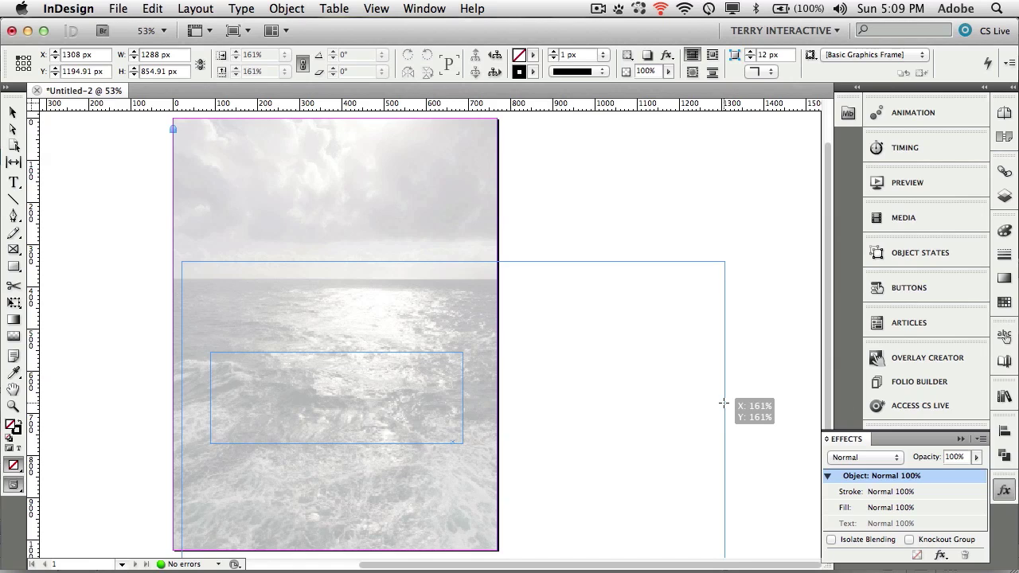
left_click_drag(724, 404, 784, 309)
key("Right")
key("Right")
key("Right")
key("Right")
key("Right")
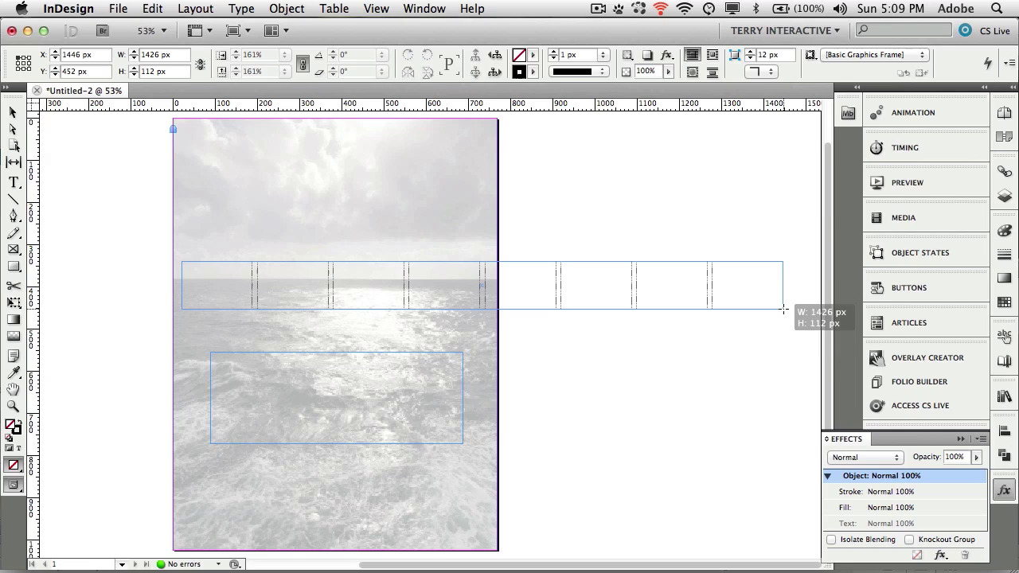
left_click_drag(784, 309, 783, 309)
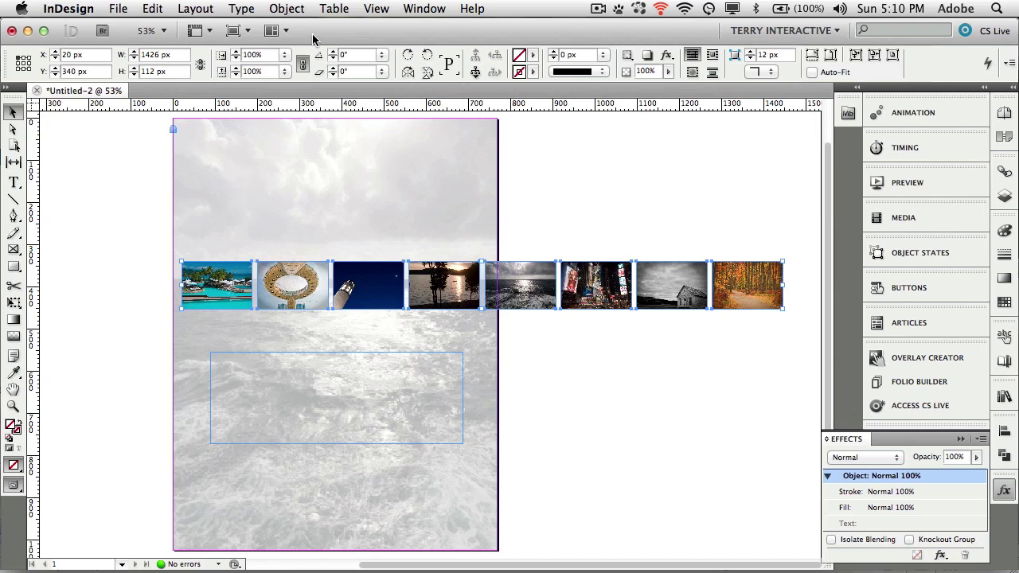
Set captions to Headline metadata, no paragraph style, below each image at 1 px offset
left_click(285, 9)
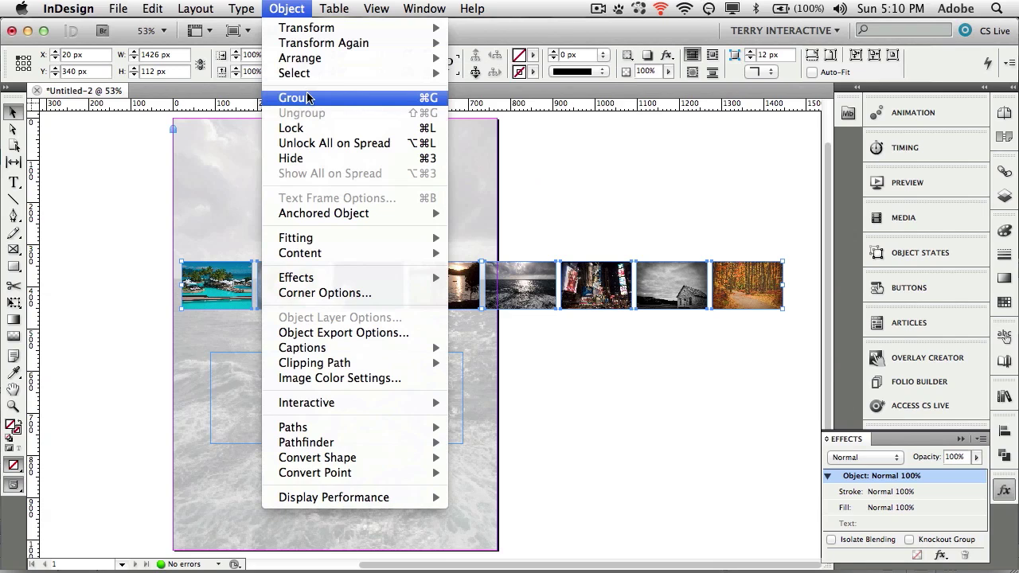
mouse_move(362, 354)
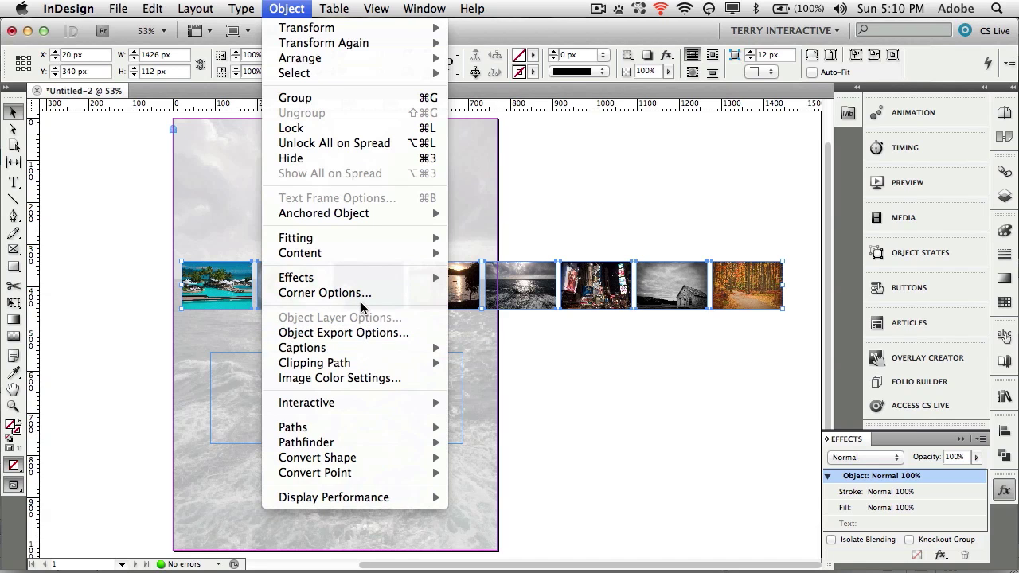
mouse_move(362, 350)
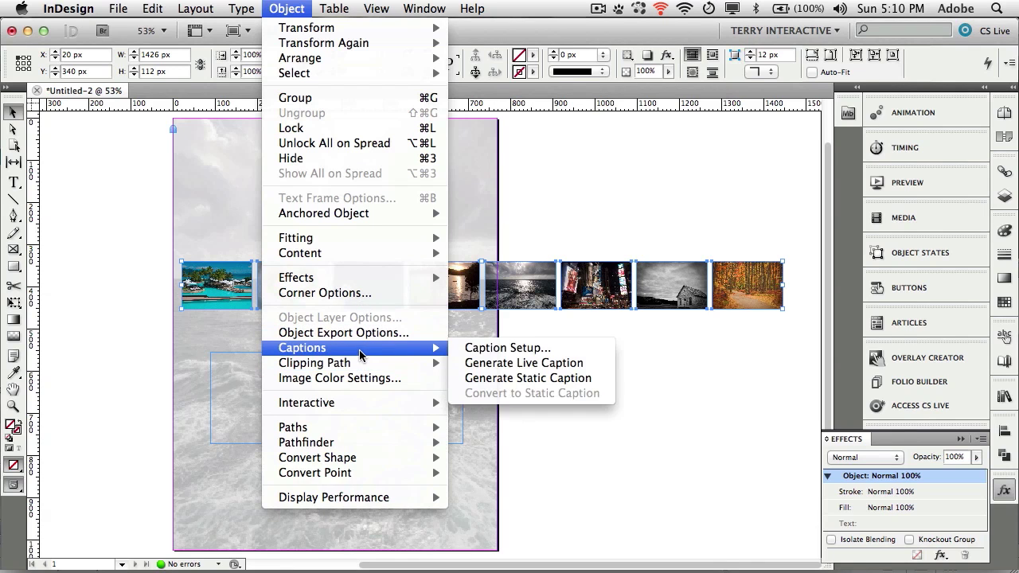
left_click(507, 349)
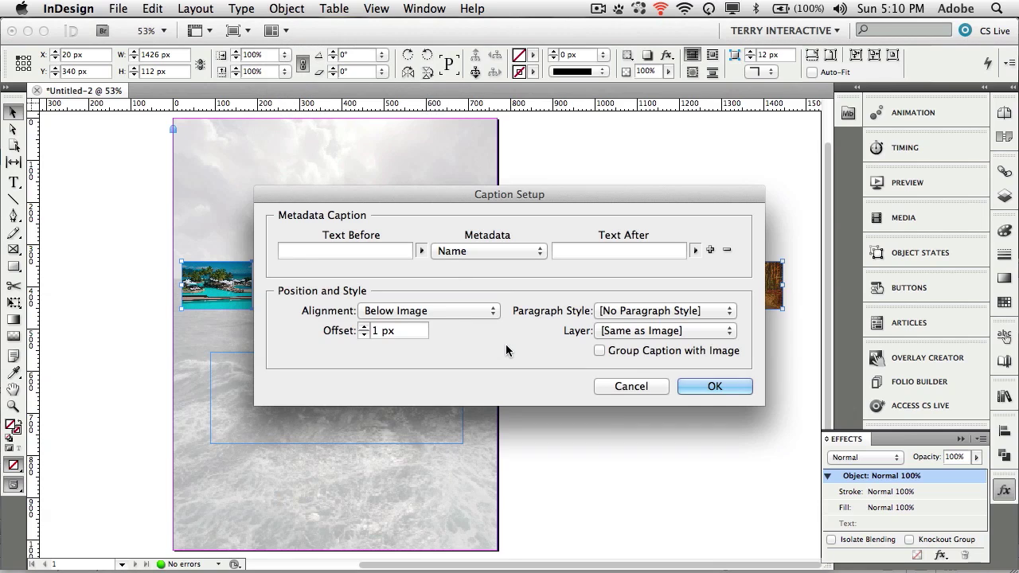
left_click(490, 250)
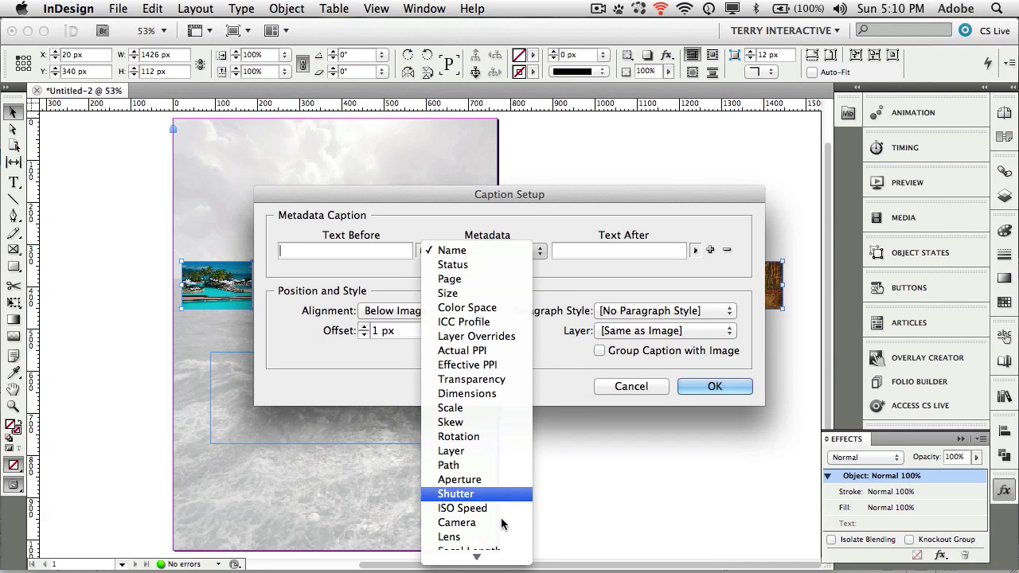
mouse_move(505, 547)
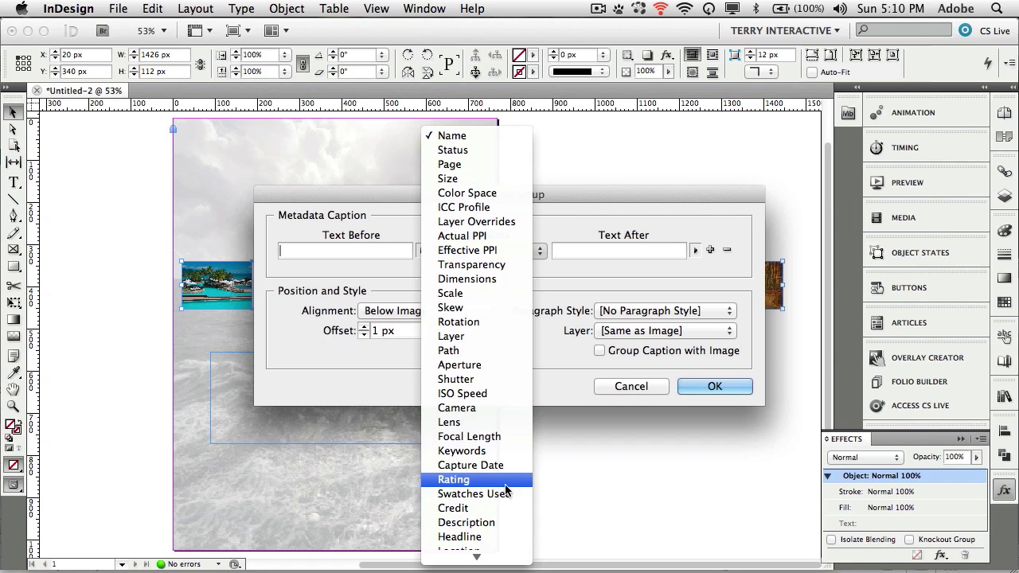
left_click(504, 539)
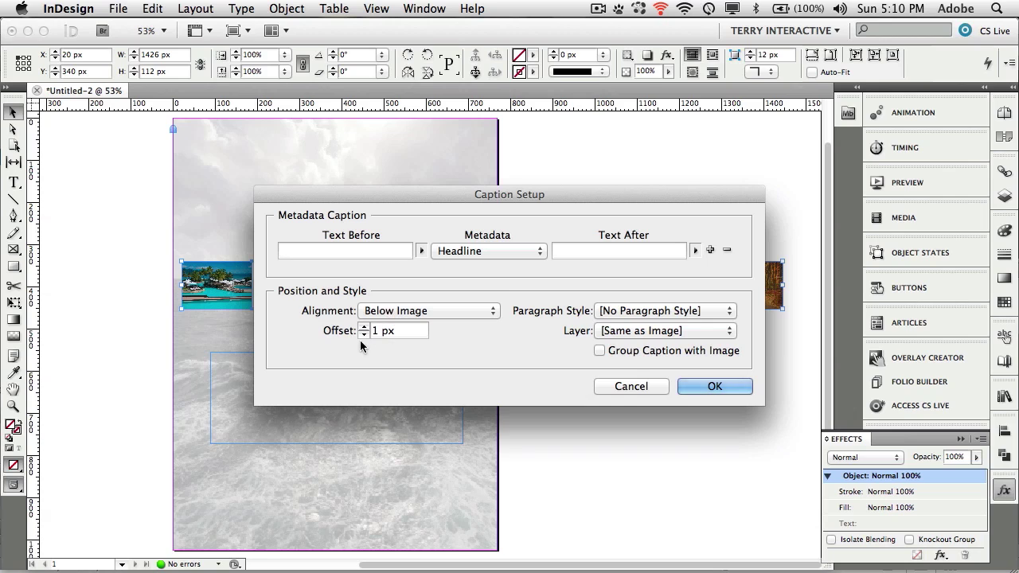
left_click(637, 314)
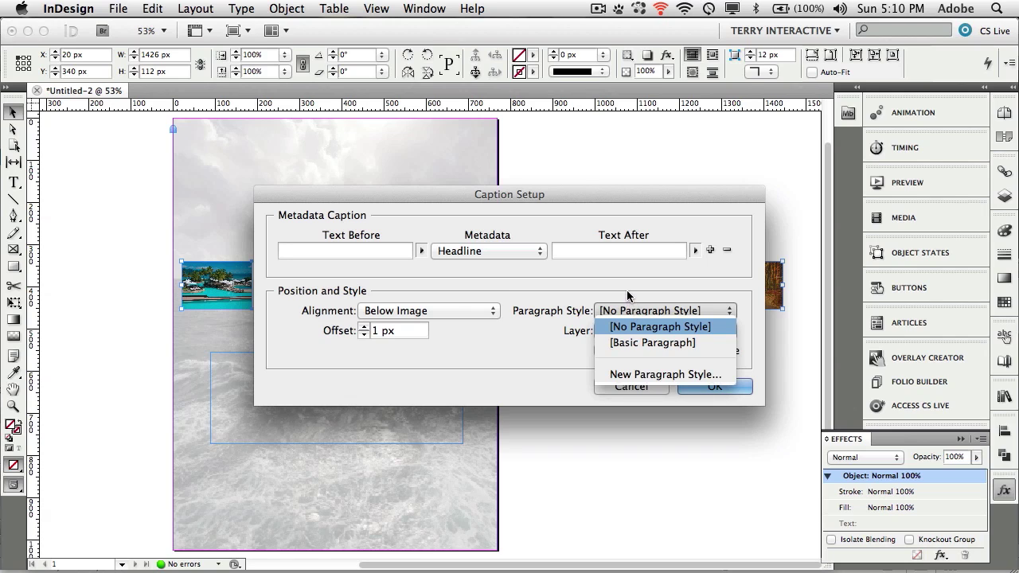
left_click(627, 295)
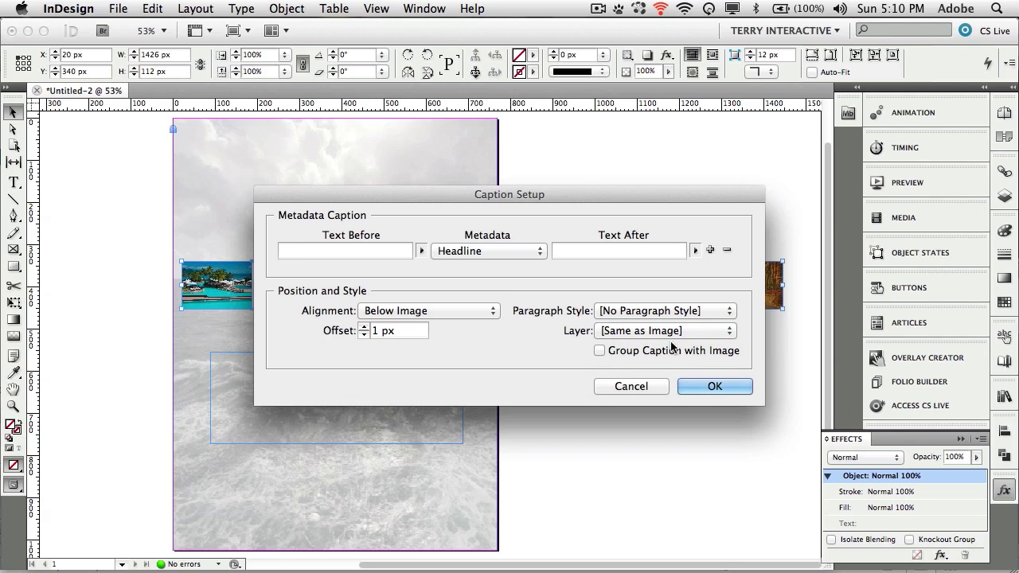
left_click(722, 386)
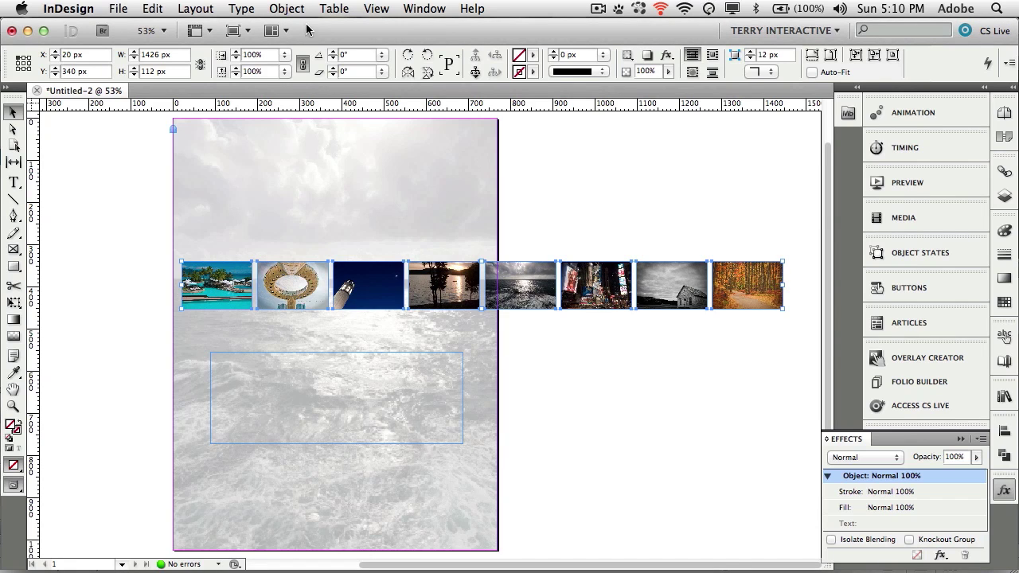
Generate static captions under all eight photos and zoom in to check names like Coit Tower
left_click(287, 8)
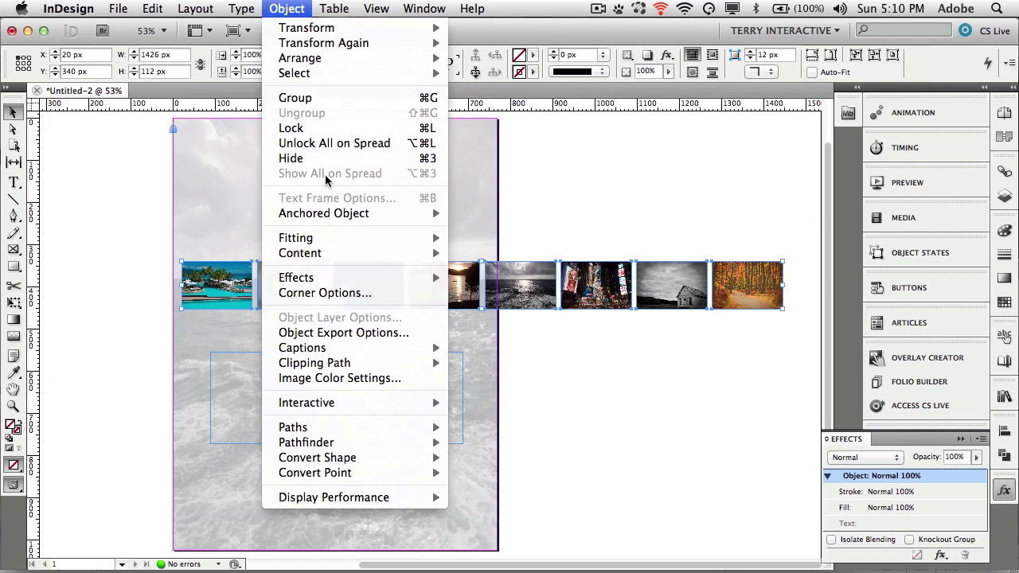
mouse_move(347, 356)
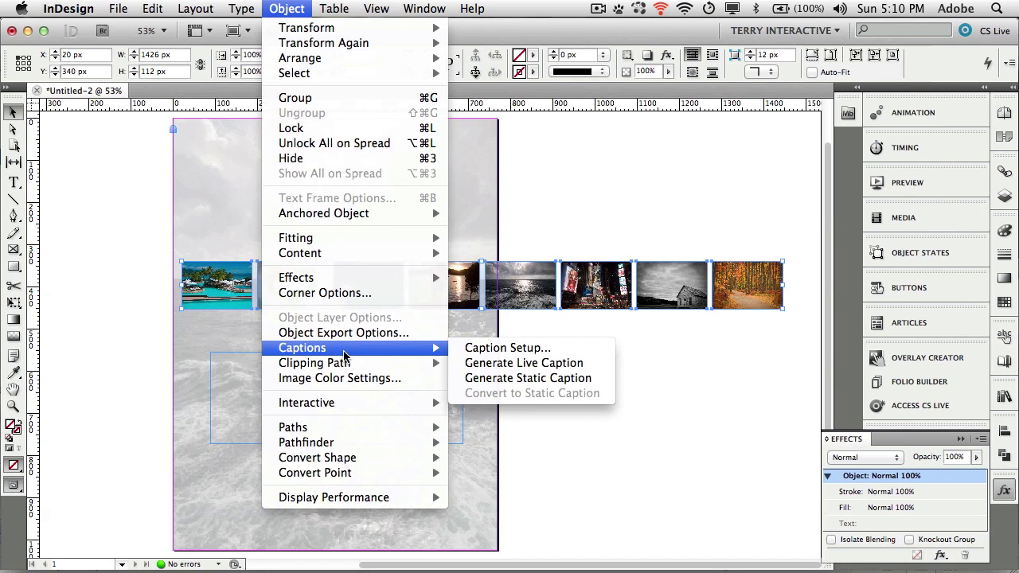
left_click(563, 378)
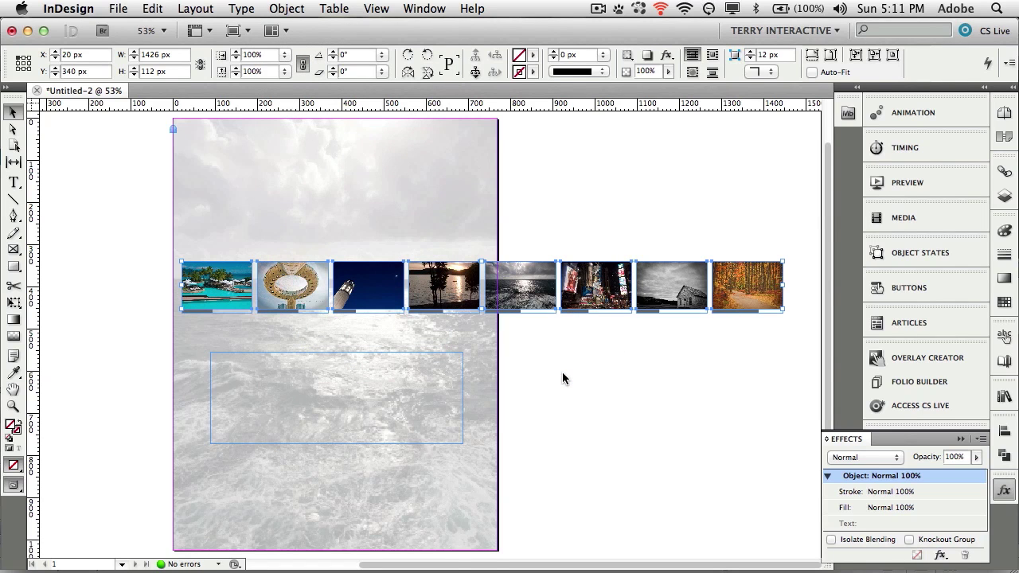
key("super+1")
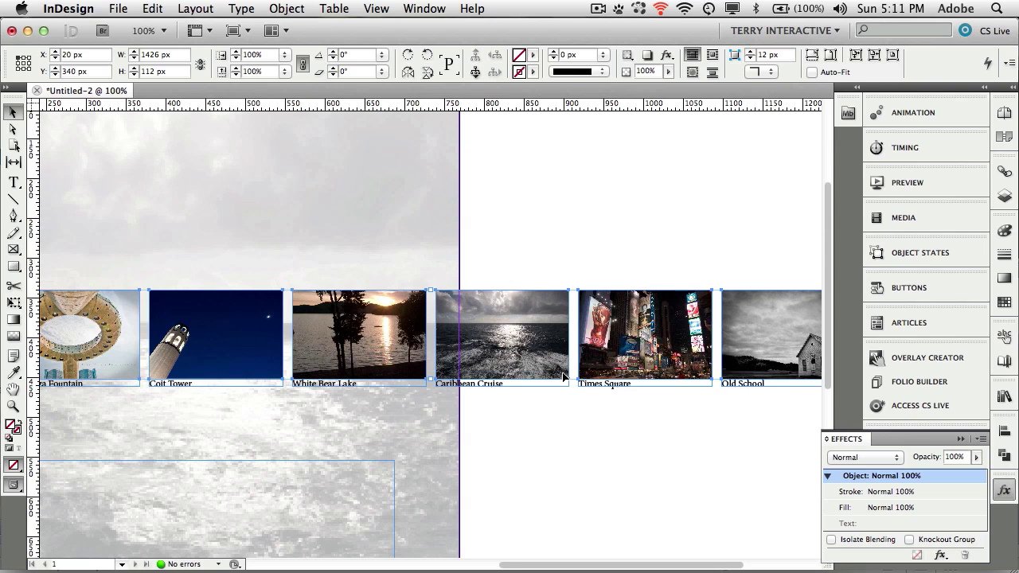
key("super+minus")
key("super+minus")
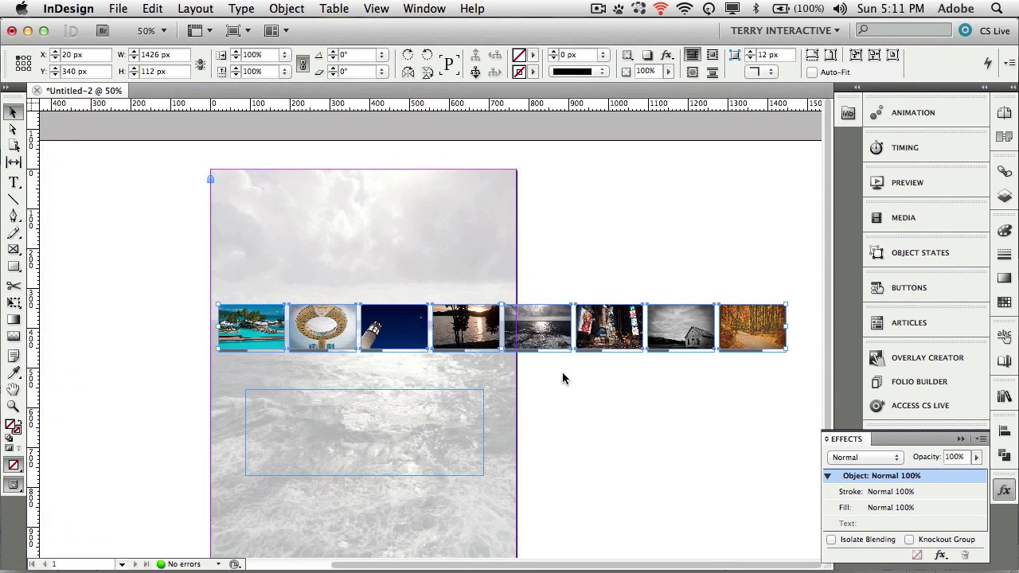
key("super+equal")
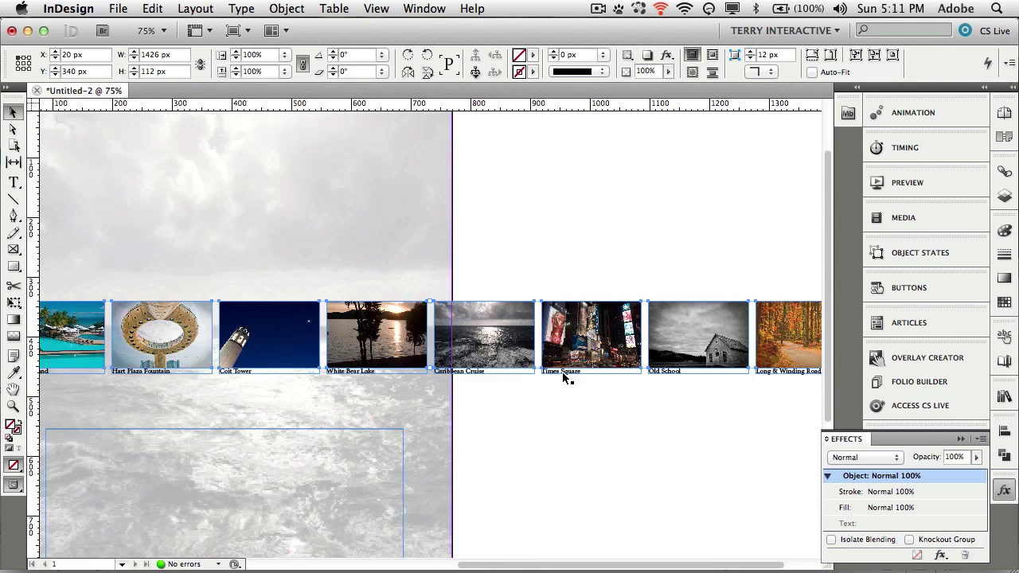
key("super+equal")
key("super+equal")
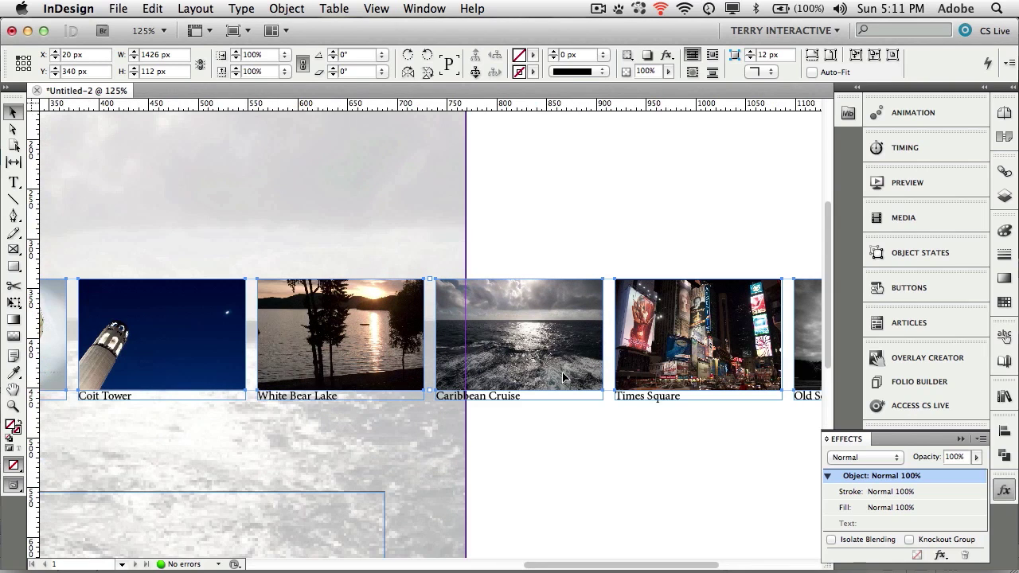
key("super+minus")
key("super+minus")
key("super+minus")
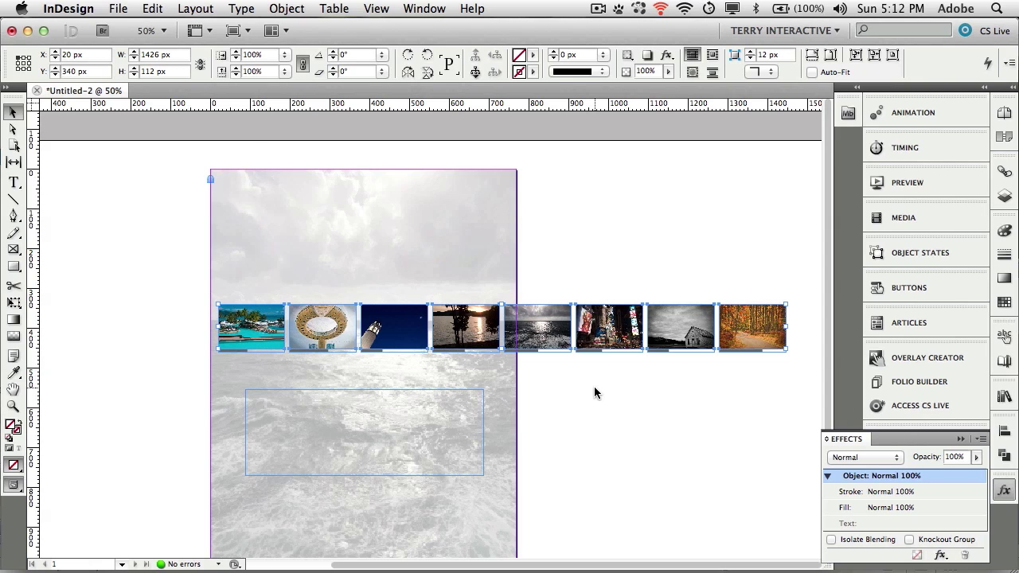
Load the video clip from Mini Bridge's ID Interactive Portfolio Tablets > Videos folder, then collapse Mini Bridge
left_click(594, 391)
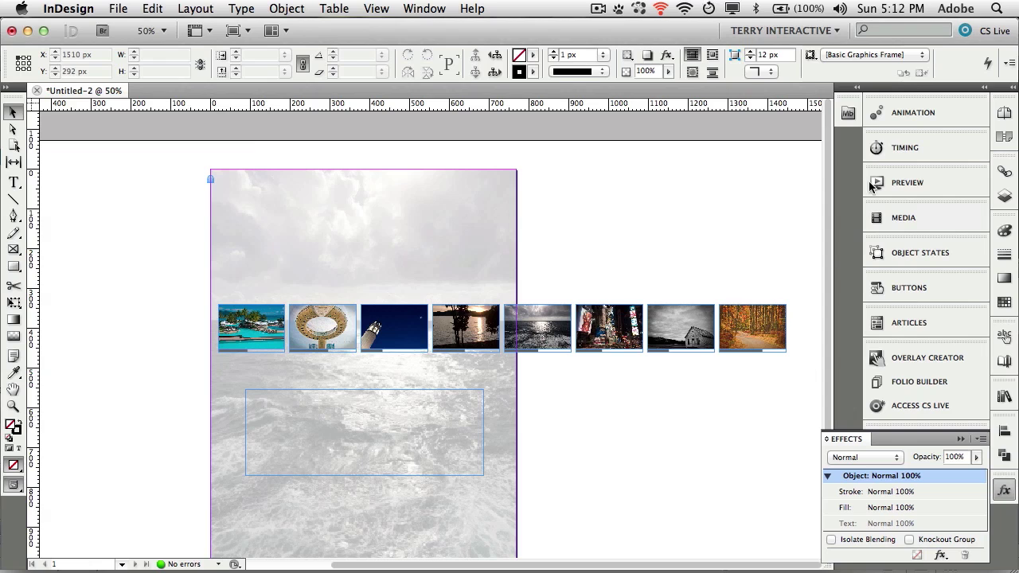
left_click(847, 114)
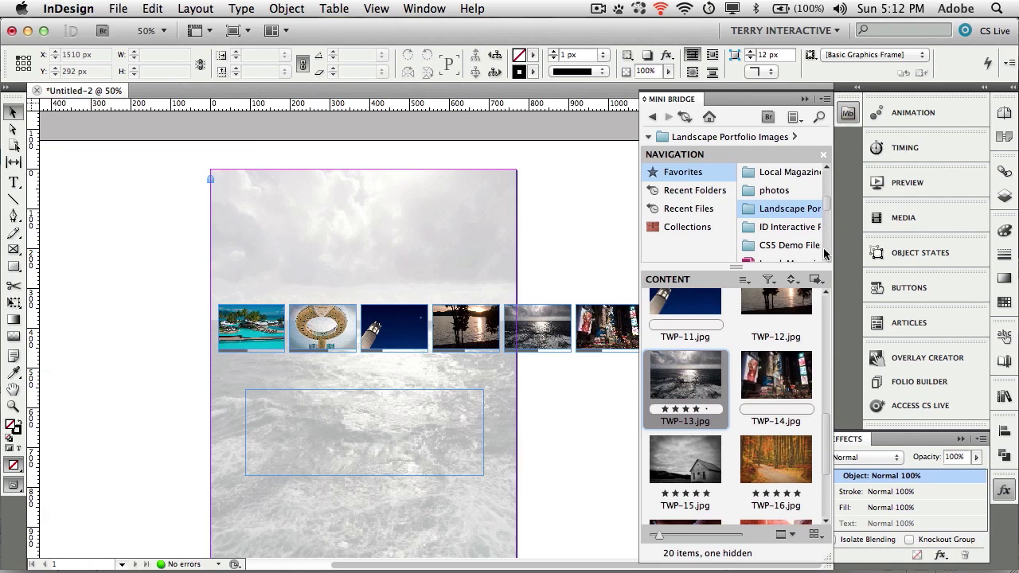
left_click(790, 231)
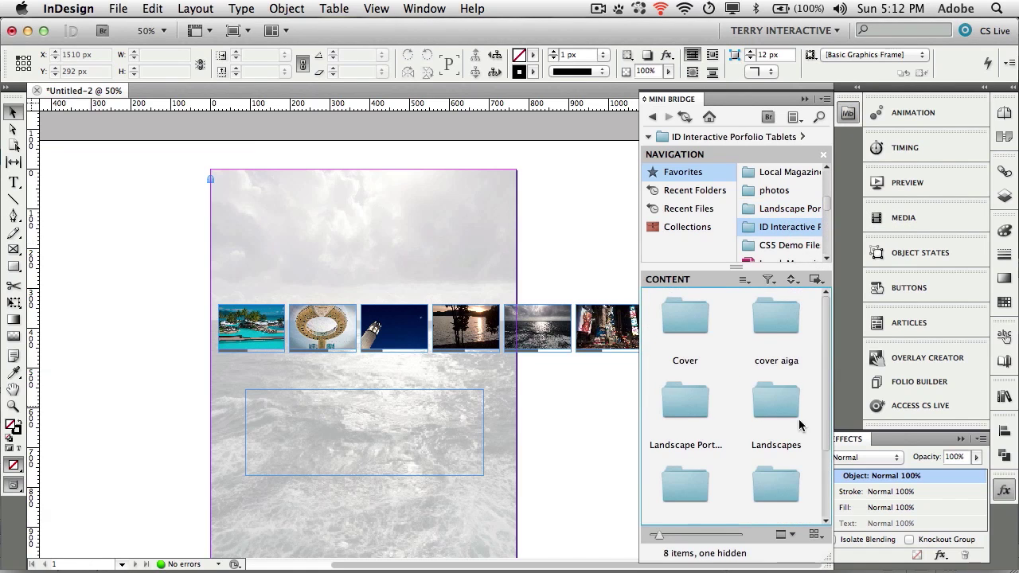
scroll(798, 462, "down", 3)
double_click(789, 482)
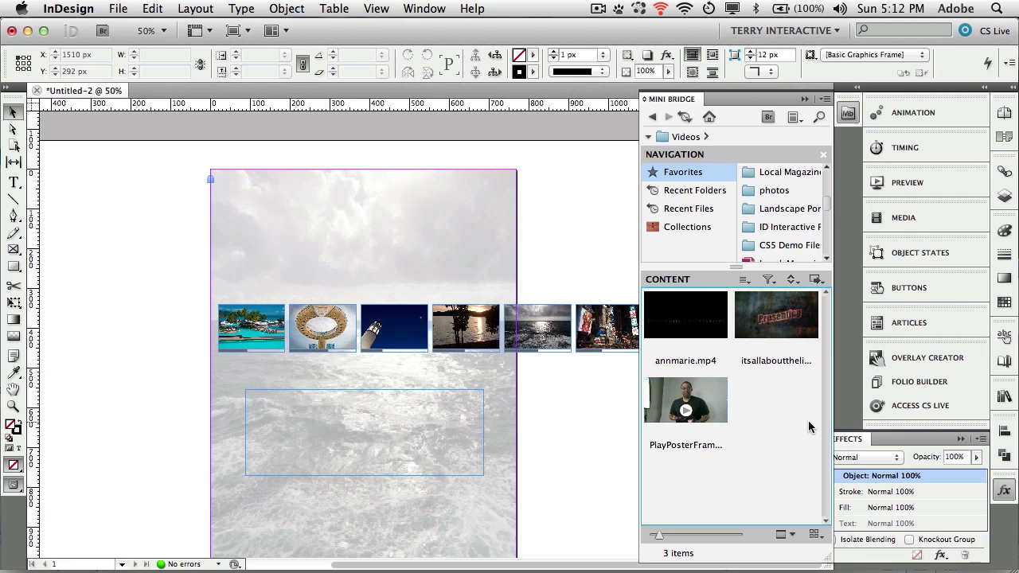
left_click(771, 329)
left_click_drag(772, 329, 148, 318)
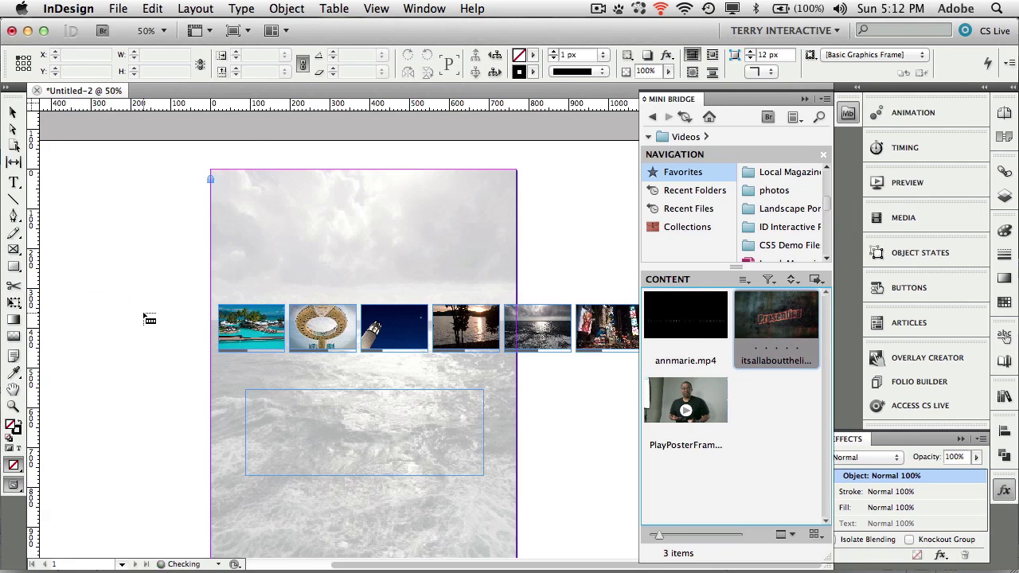
left_click(806, 100)
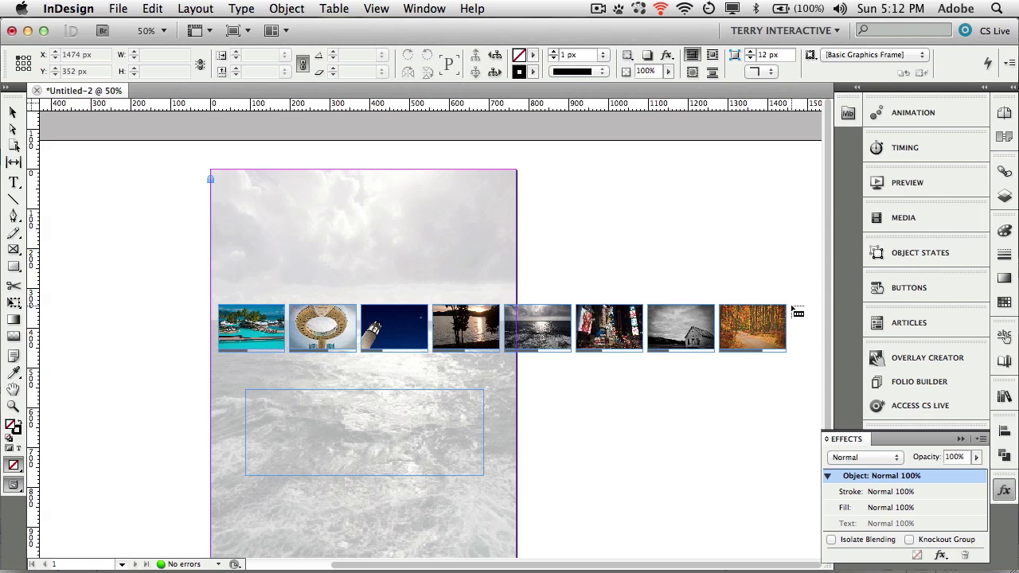
Place the video in a 168 × 108 px frame at 1456, 344 px, filled proportionally
left_click_drag(792, 305, 820, 348)
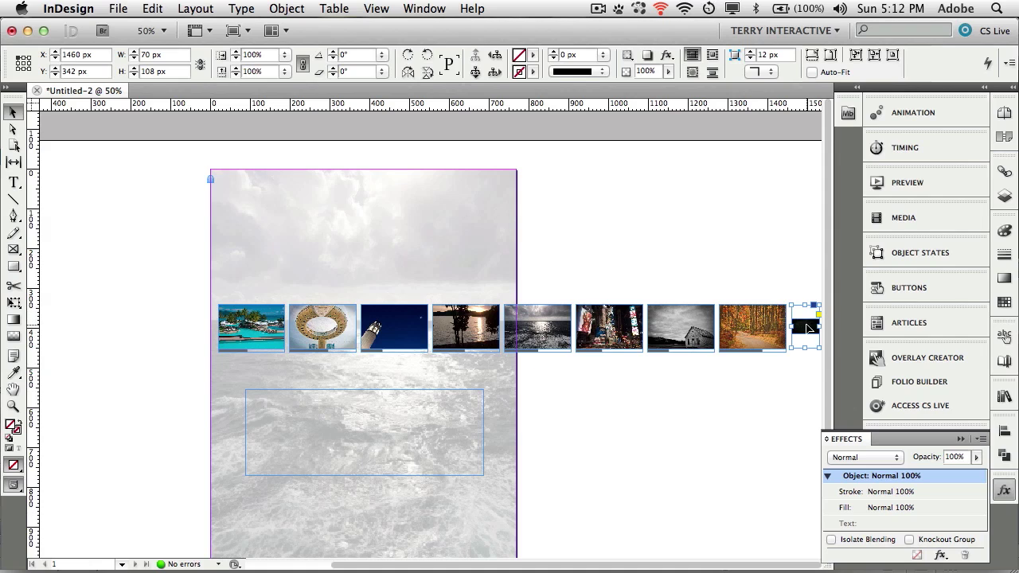
mouse_move(804, 320)
left_mouse_down()
mouse_move(676, 319)
mouse_move(681, 263)
mouse_move(785, 277)
mouse_move(737, 267)
mouse_move(802, 312)
left_mouse_up()
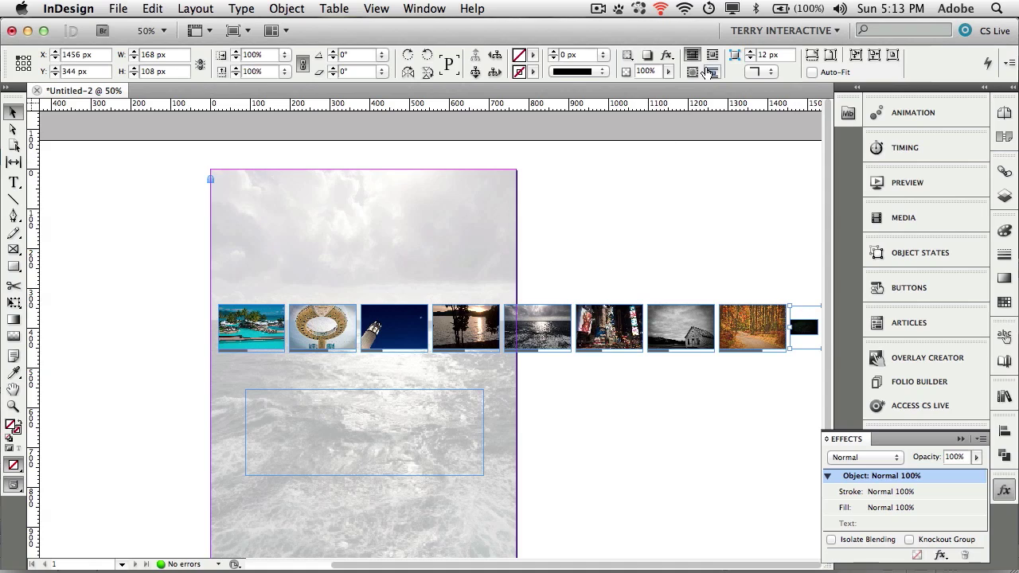
left_click(831, 54)
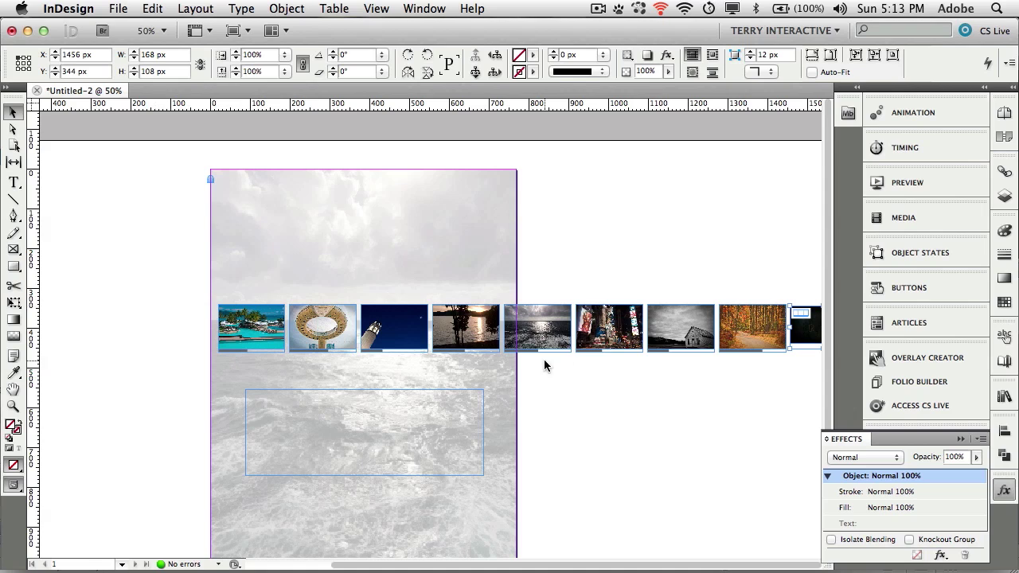
Marquee-select all photos, captions and the video, spanning 1604 × 121.725 px from 20, 340 px
scroll(750, 426, "down", 2)
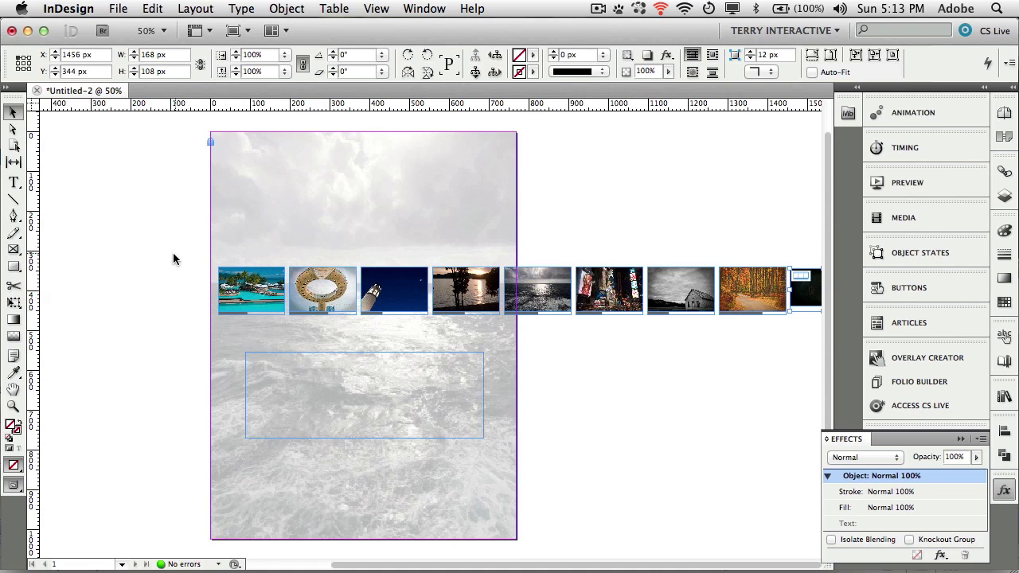
left_click_drag(164, 260, 834, 327)
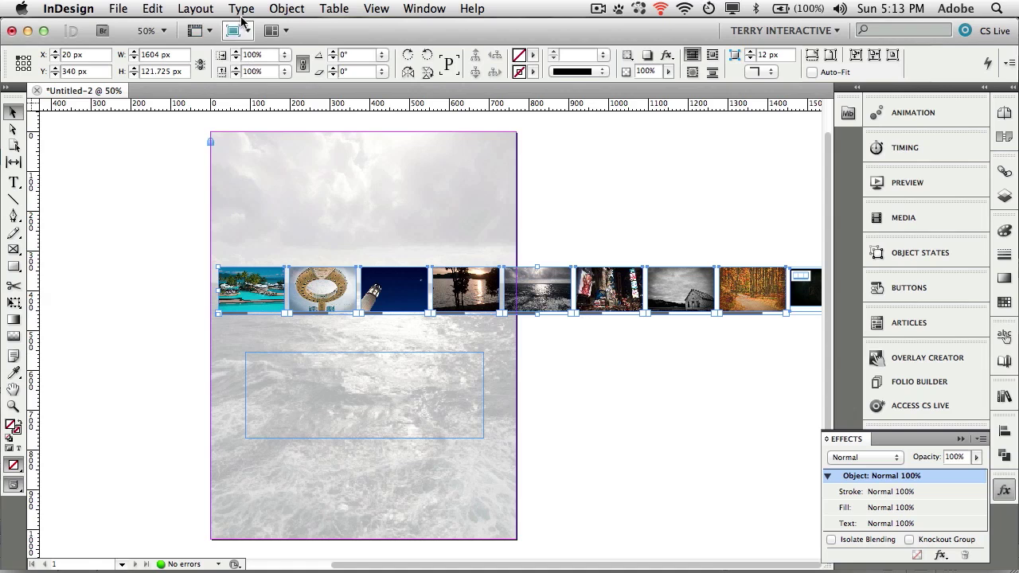
left_click(279, 9)
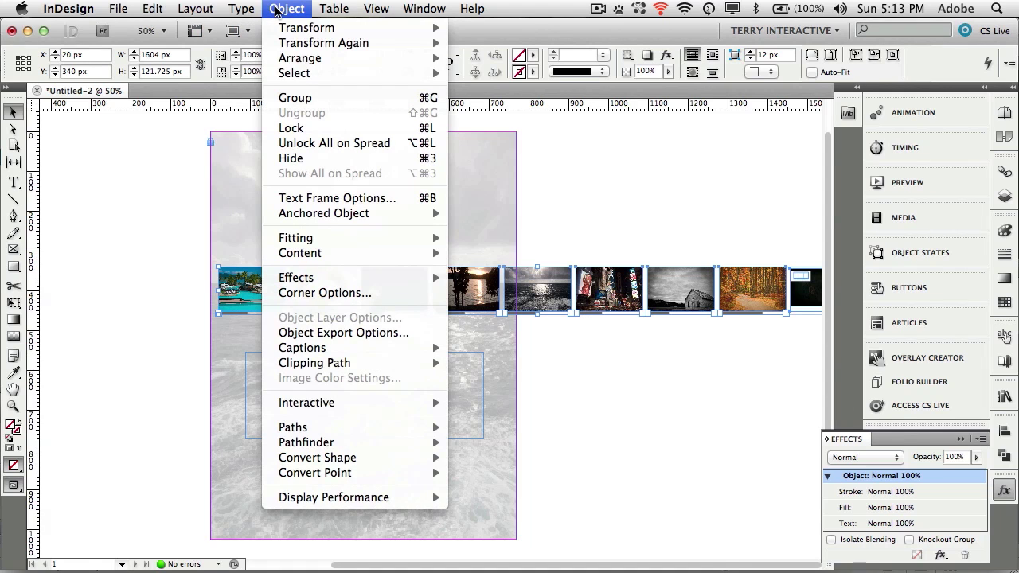
Group the photos, captions and video into one strip and move it to 98, 412 px
left_click(309, 99)
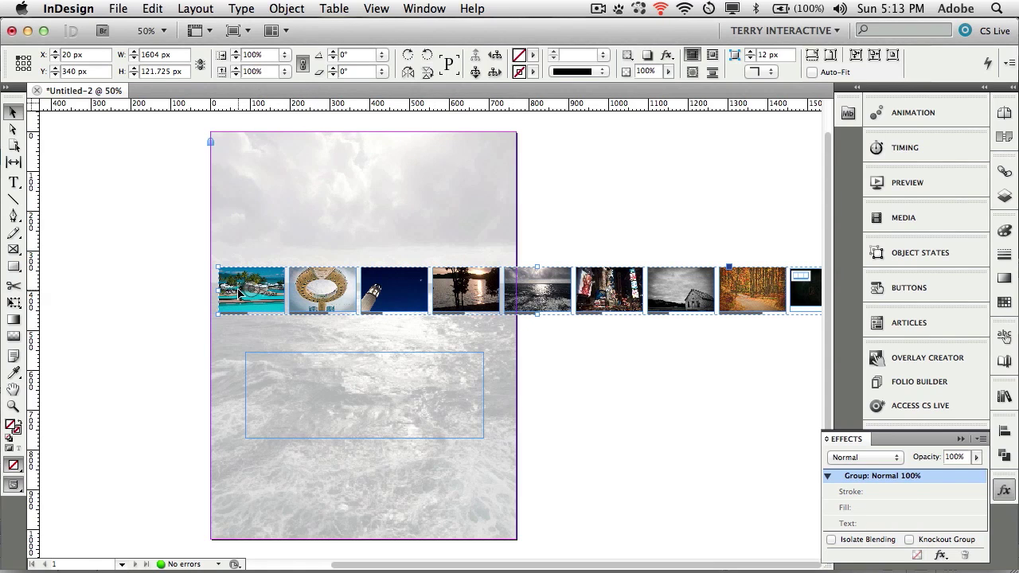
left_click_drag(231, 280, 259, 308)
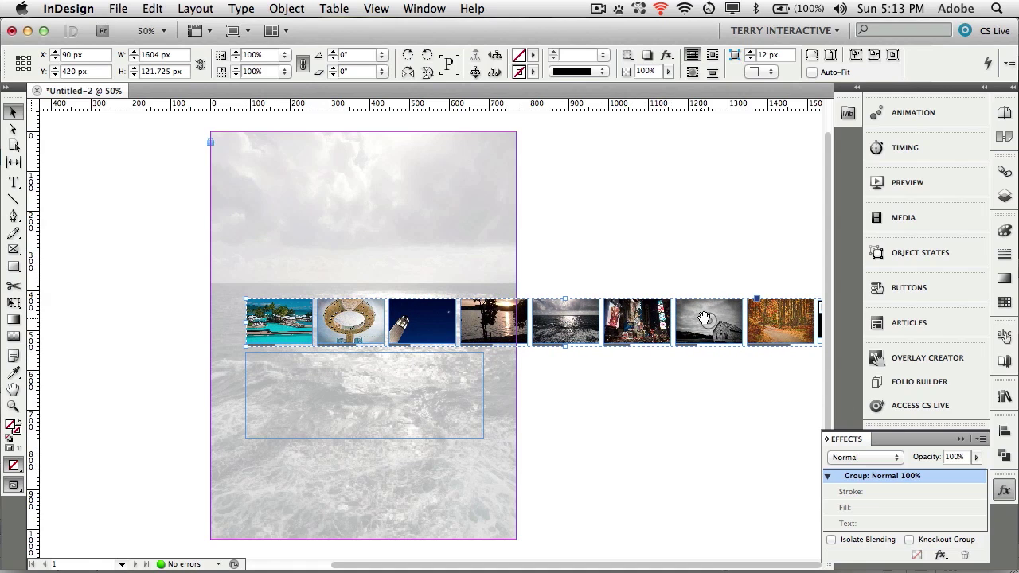
mouse_move(700, 309)
left_mouse_down()
mouse_move(594, 311)
mouse_move(736, 301)
mouse_move(708, 304)
mouse_move(732, 309)
mouse_move(717, 305)
left_mouse_up()
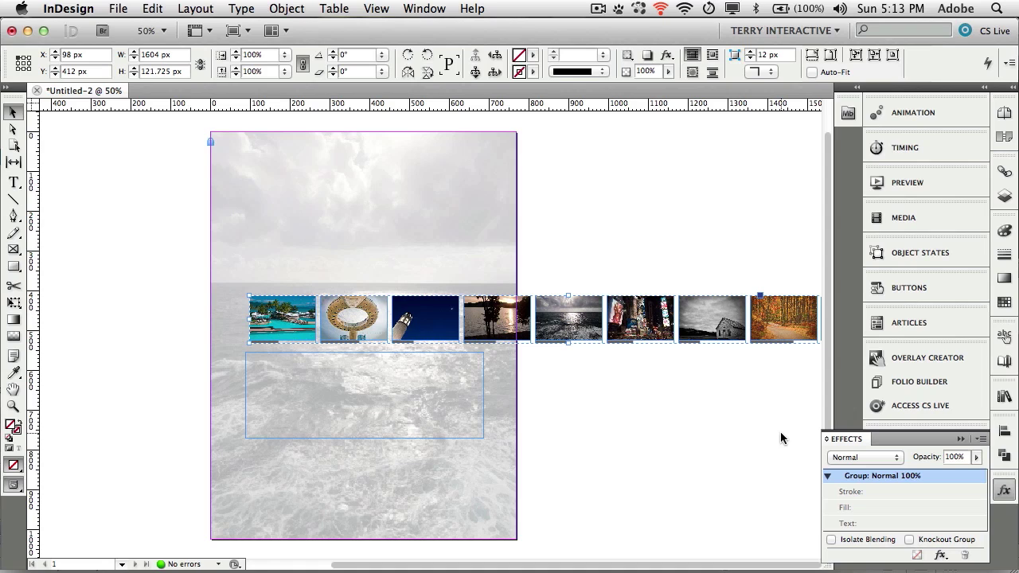
Cut the grouped strip and Paste Into the empty 600 × 218 px rectangle frame
left_click(148, 10)
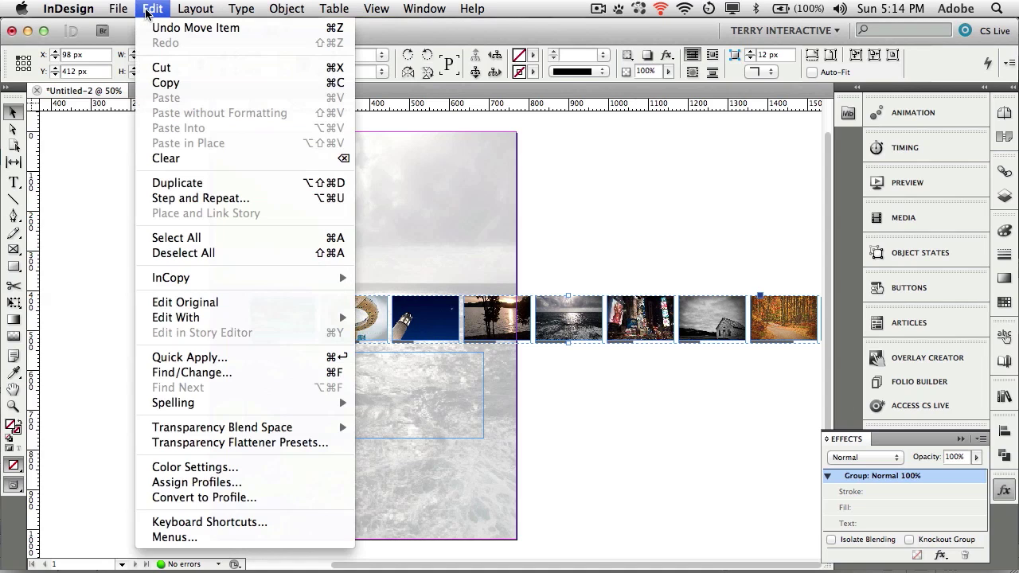
left_click(191, 71)
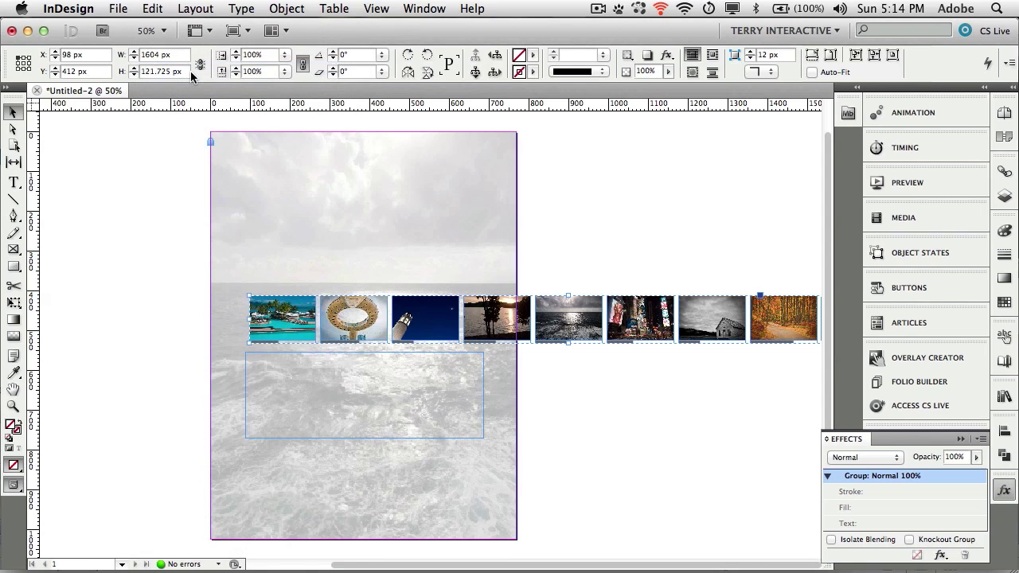
left_click(446, 357)
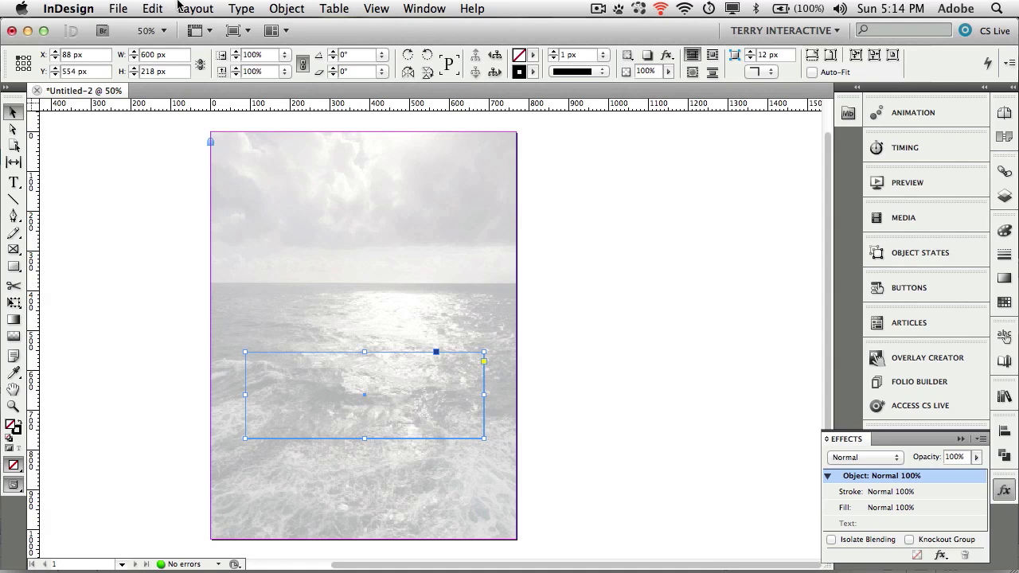
left_click(152, 8)
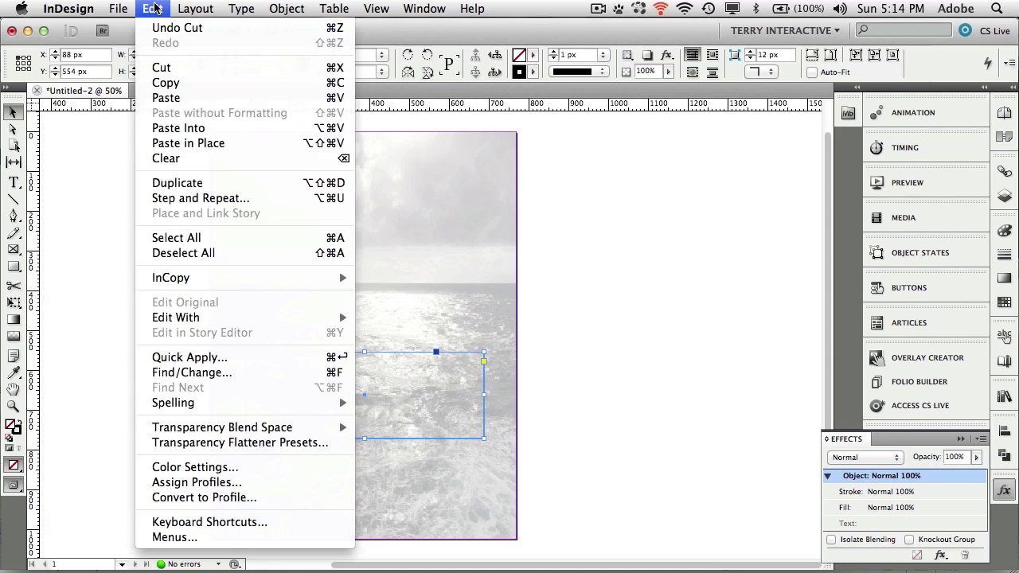
left_click(187, 130)
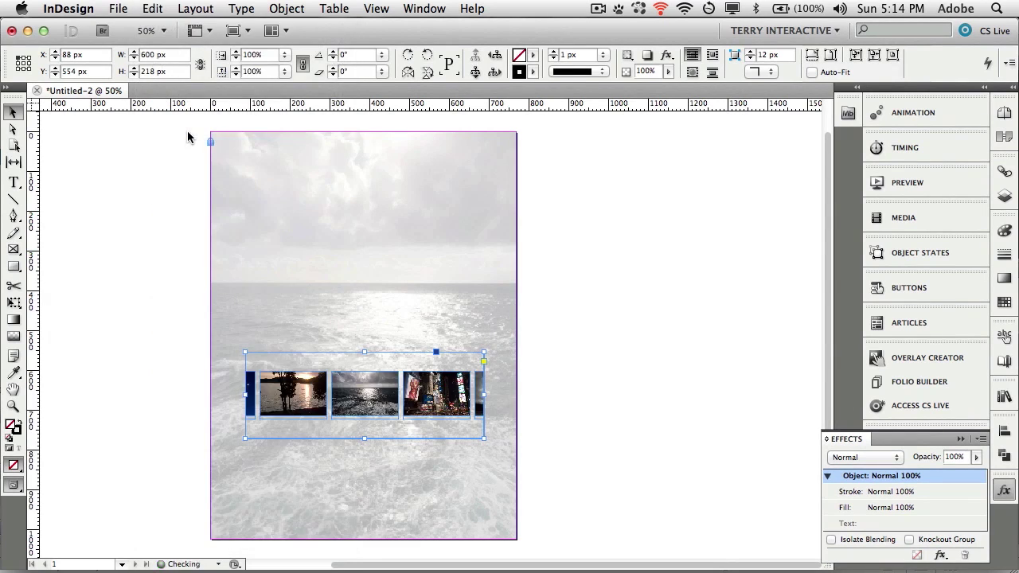
mouse_move(344, 418)
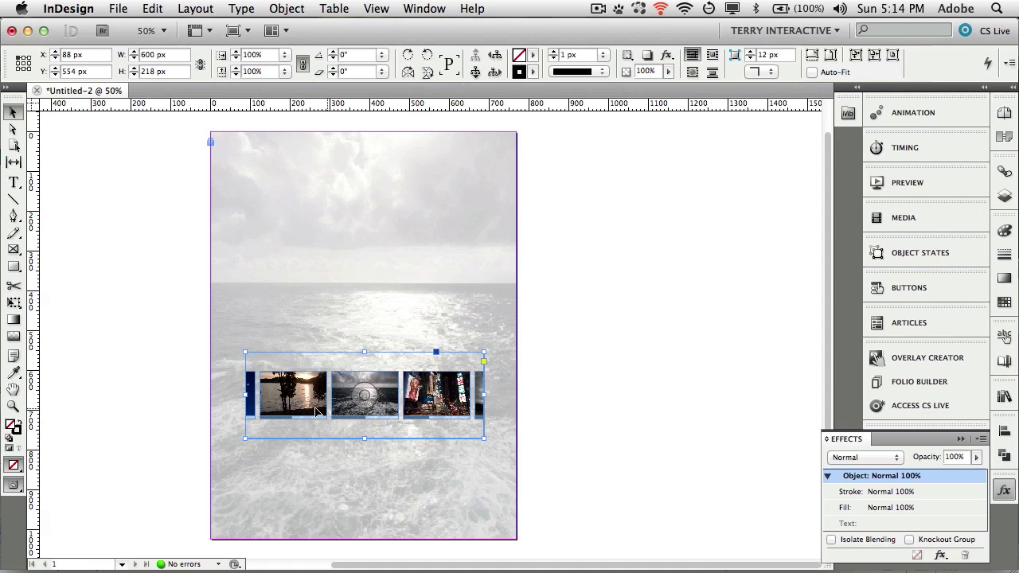
Shift the strip content to X 12 px and shorten the frame to 600 × 160 px
double_click(283, 396)
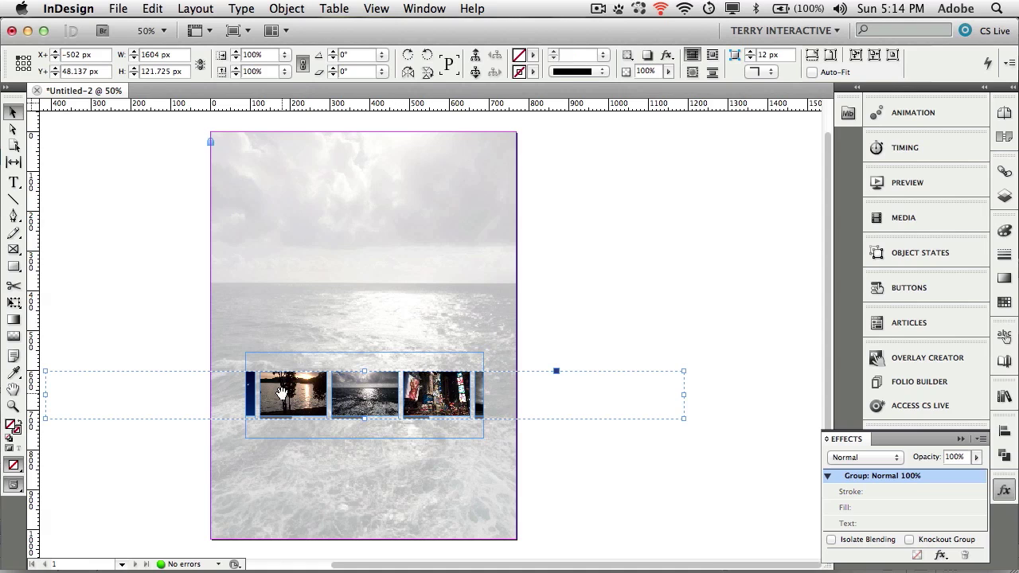
left_click_drag(282, 392, 488, 384)
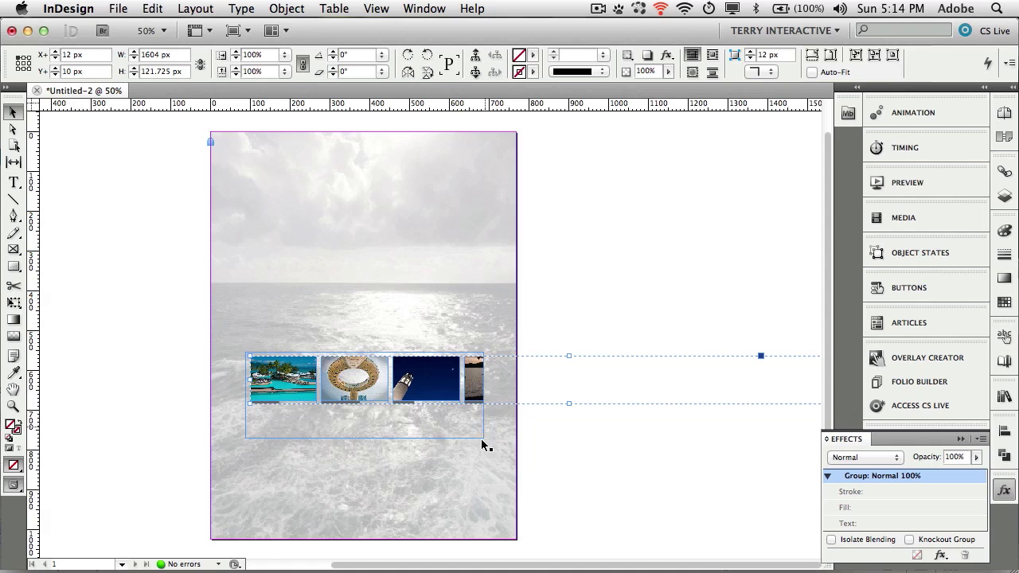
double_click(427, 436)
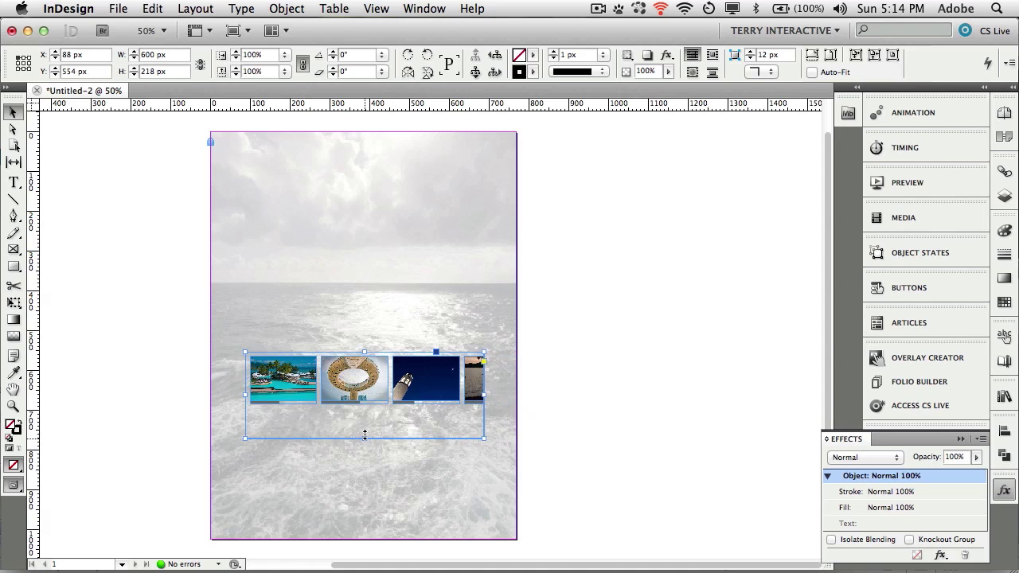
left_click_drag(365, 435, 364, 410)
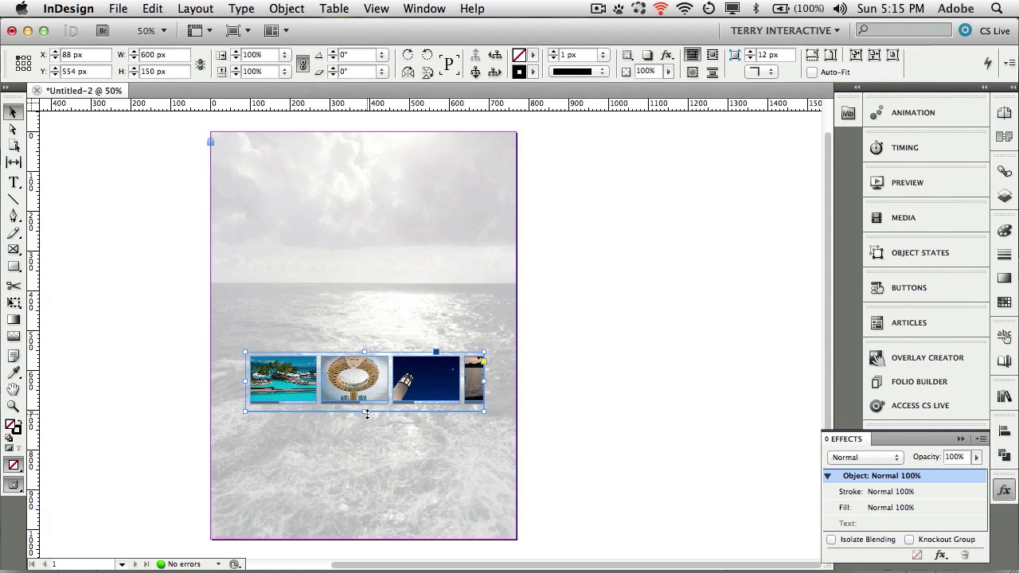
left_click_drag(365, 412, 364, 417)
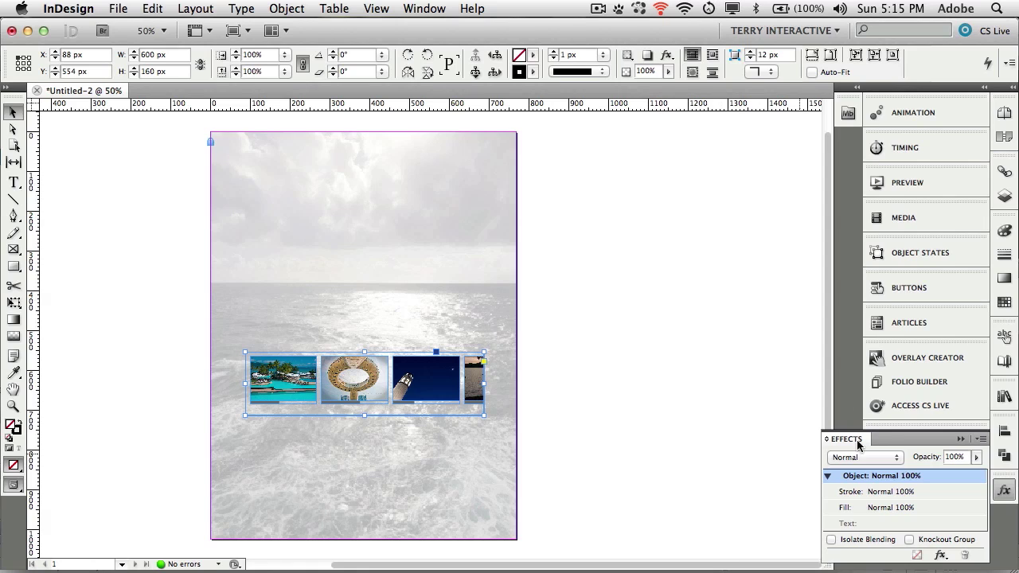
Give the strip frame a Pan & Zoom overlay set to Pan Only in Overlay Creator
left_click(962, 439)
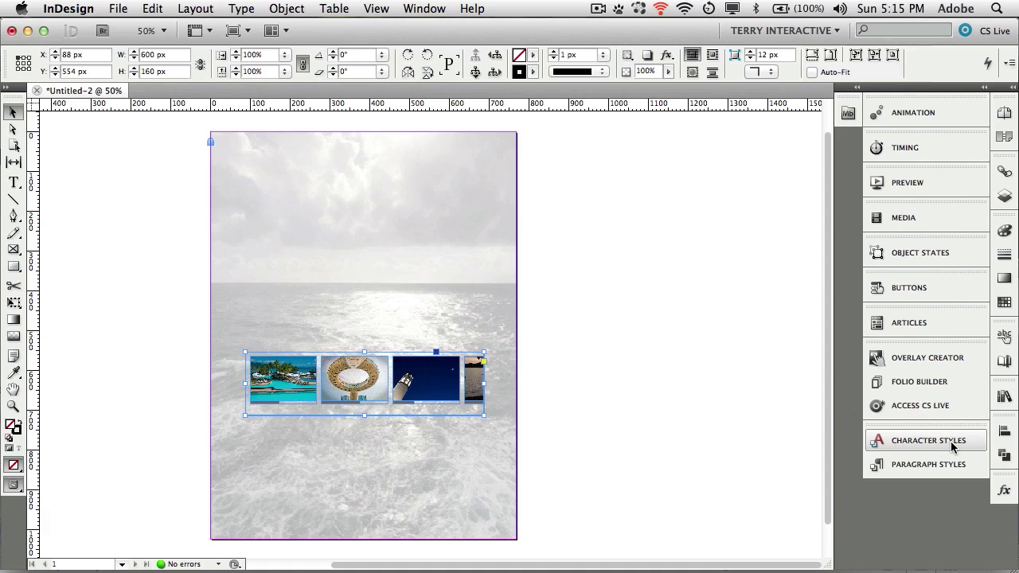
left_click(939, 360)
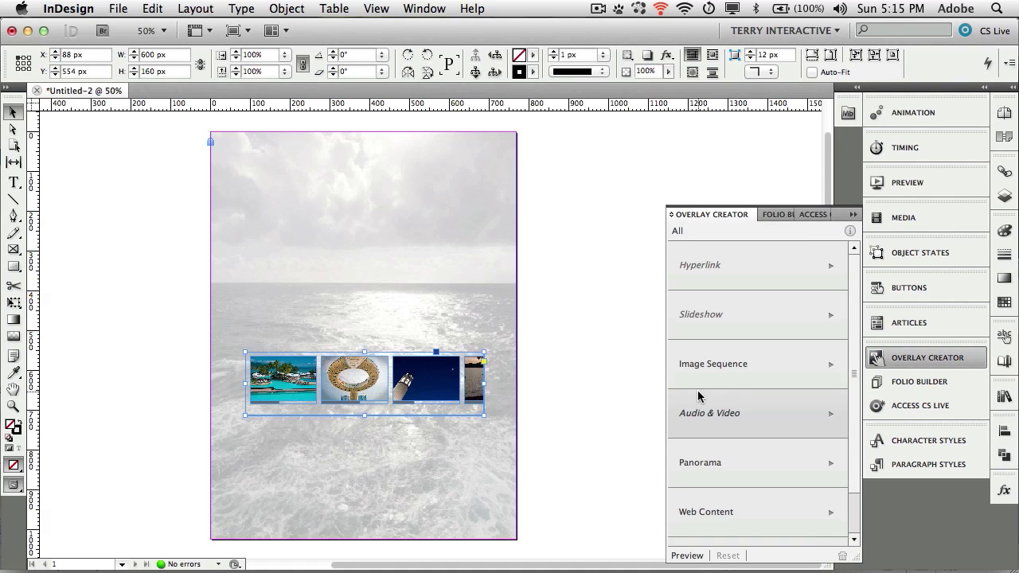
scroll(700, 432, "down", 1)
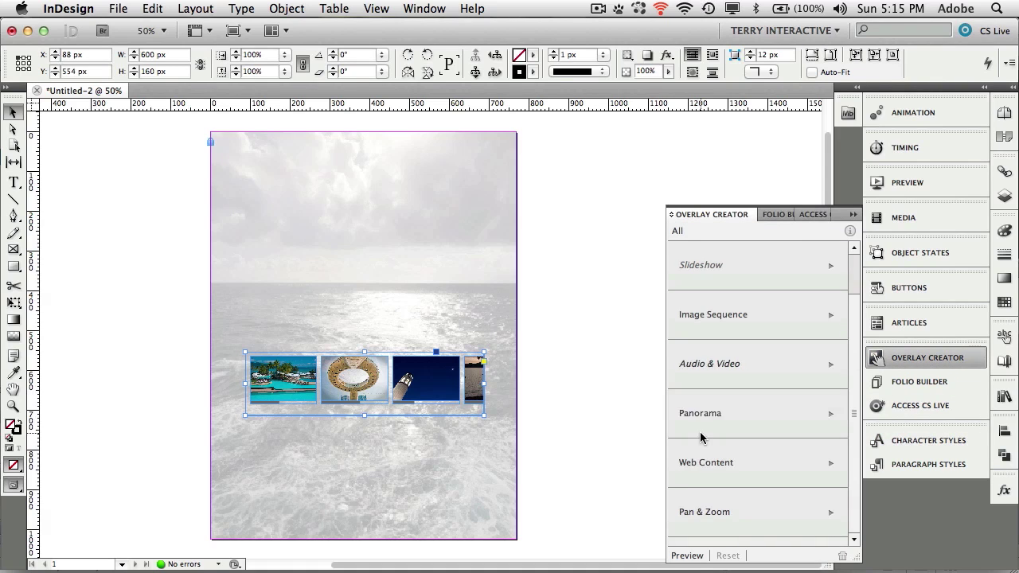
left_click(727, 514)
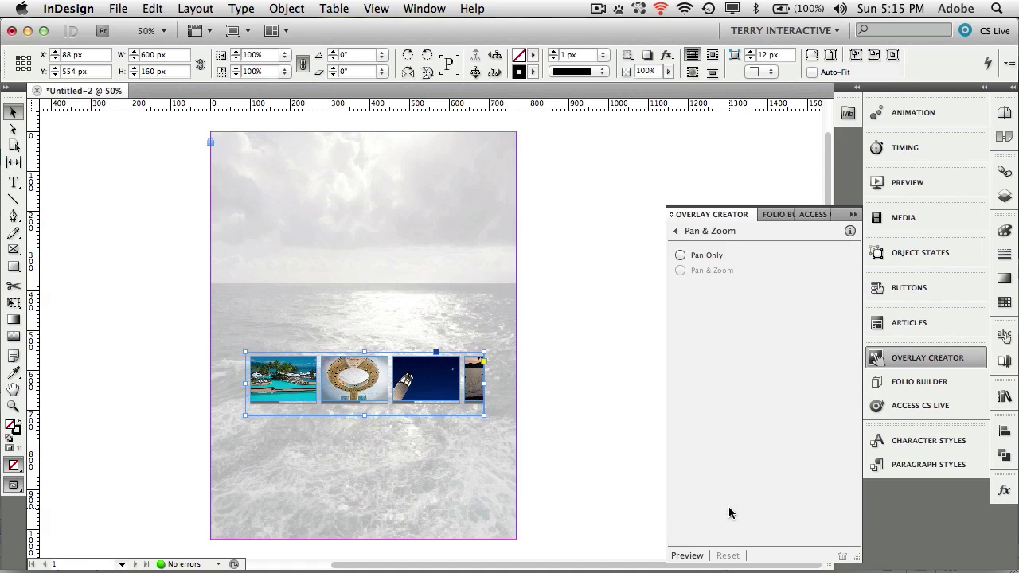
left_click(680, 256)
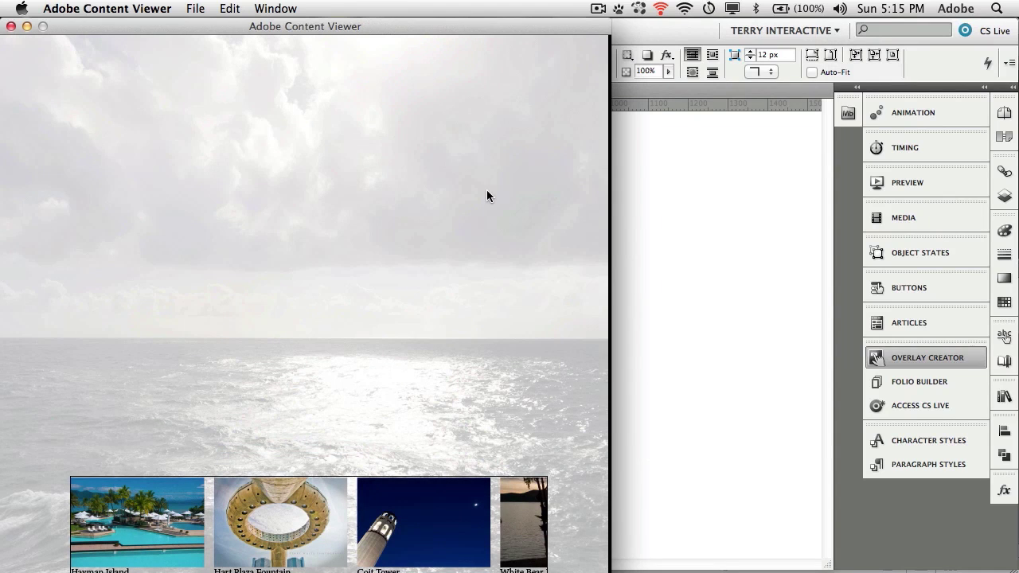
Pan the previewed strip to the video, play and pause it, then pan back toward the first photos
left_click_drag(355, 25, 465, 25)
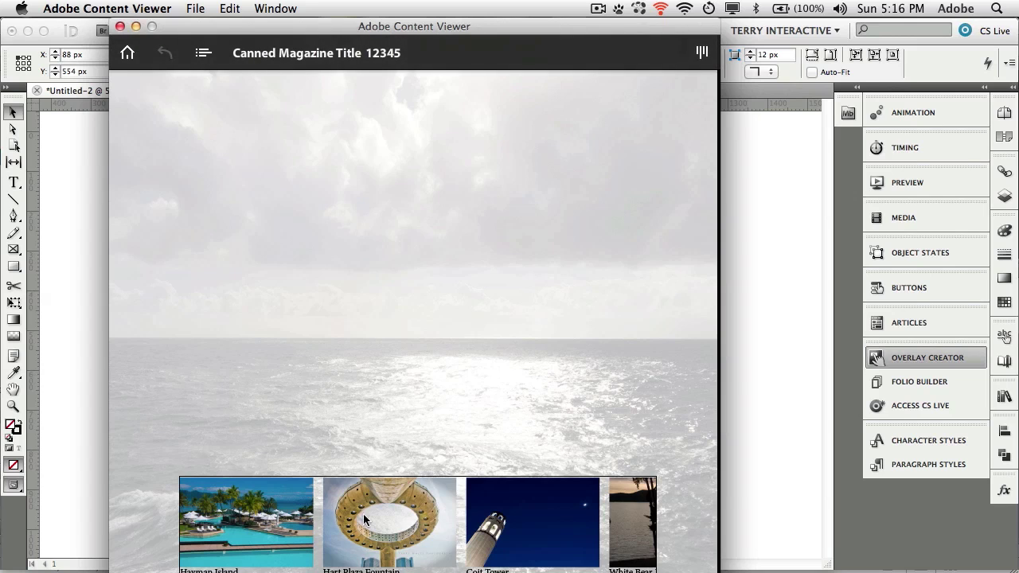
left_click_drag(422, 534, 164, 512)
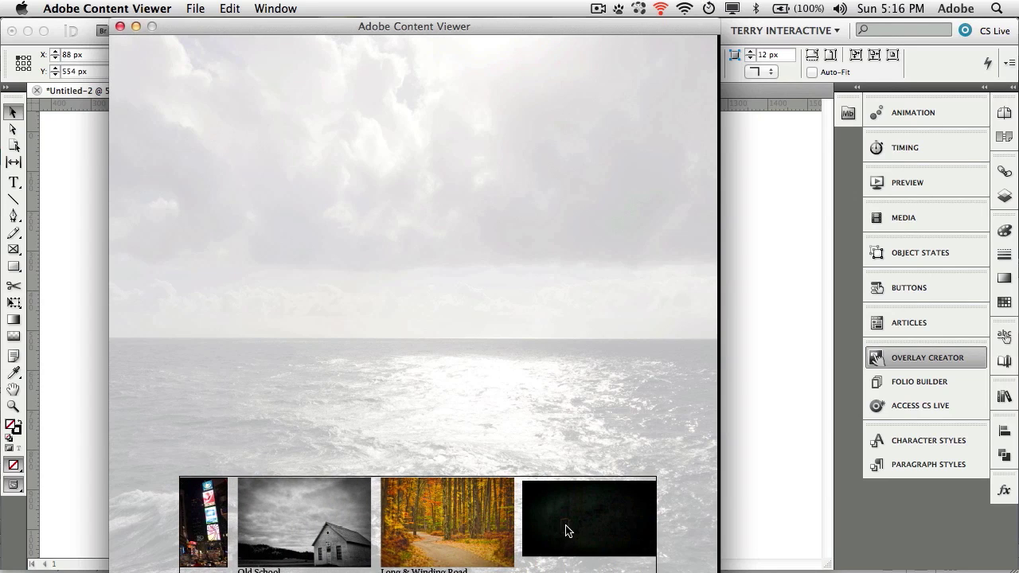
left_click(566, 530)
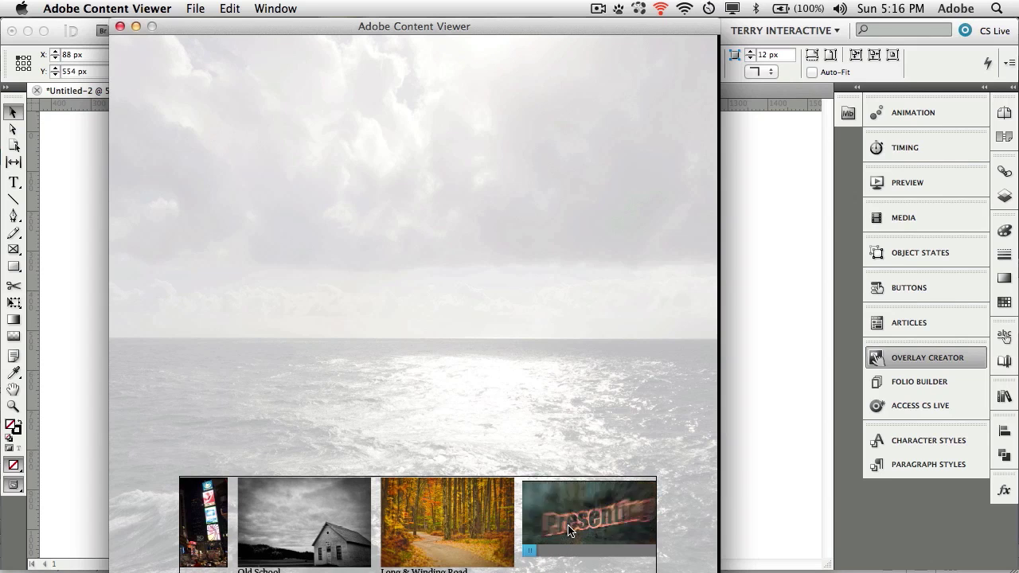
left_click(569, 531)
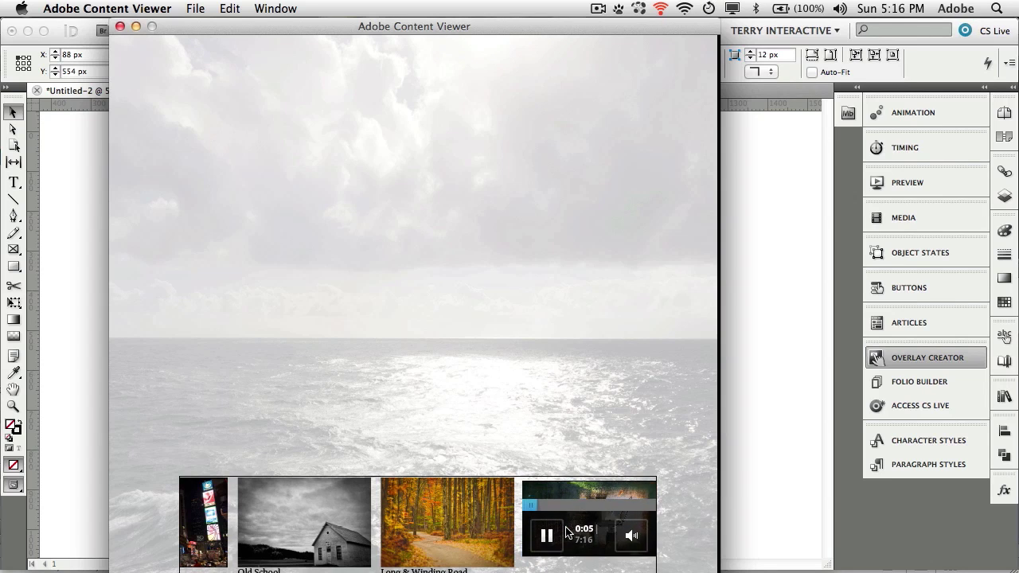
left_click(553, 538)
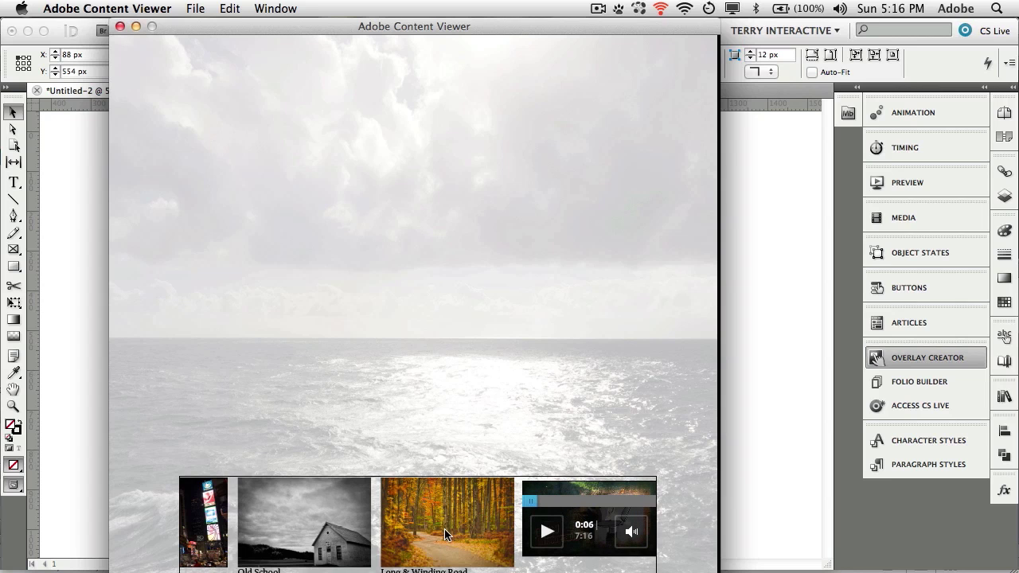
left_click_drag(354, 527, 502, 522)
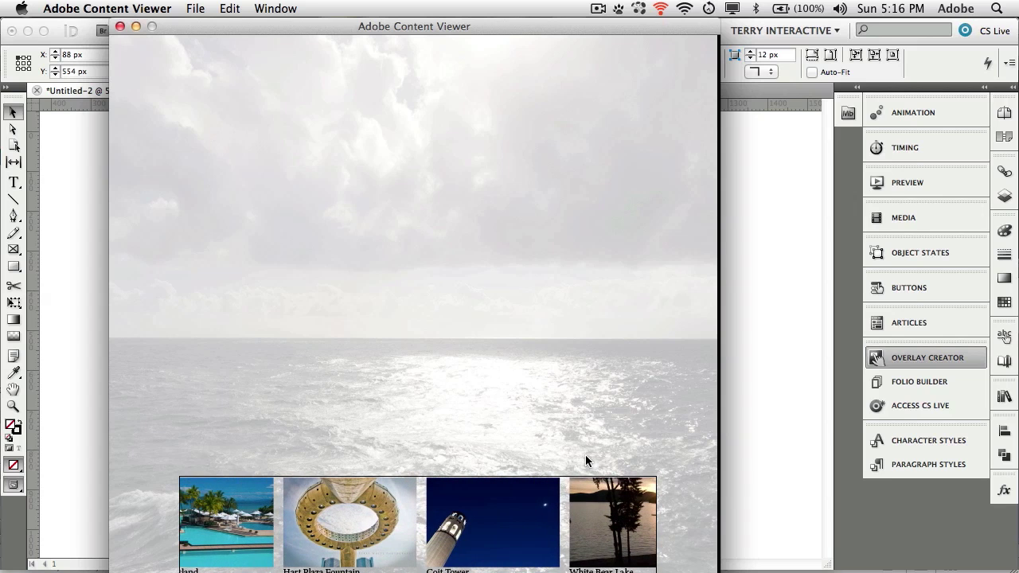
Close Content Viewer and move the strip frame up to 92, 134 px near the page top
key("super+q")
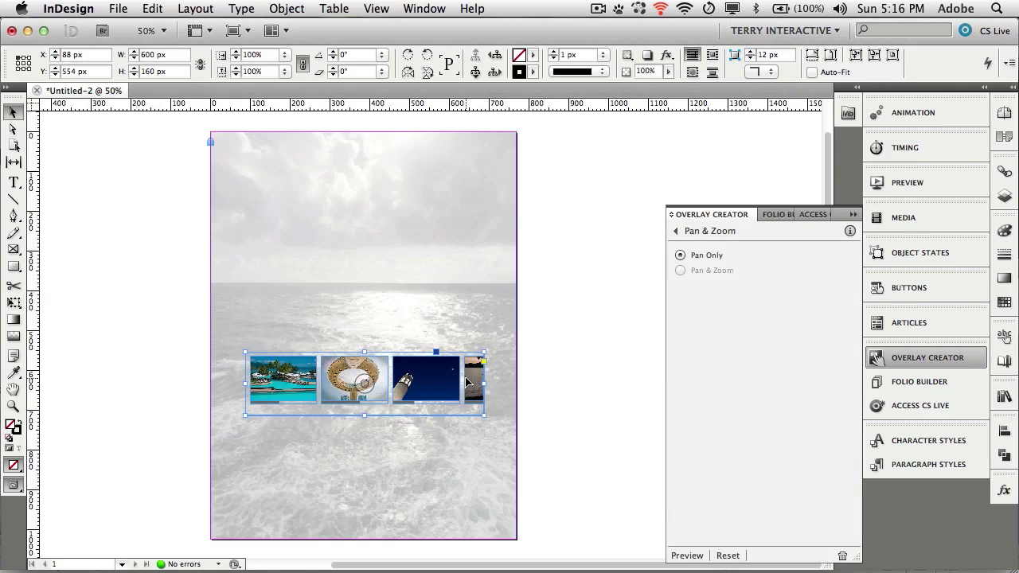
left_click_drag(454, 360, 456, 188)
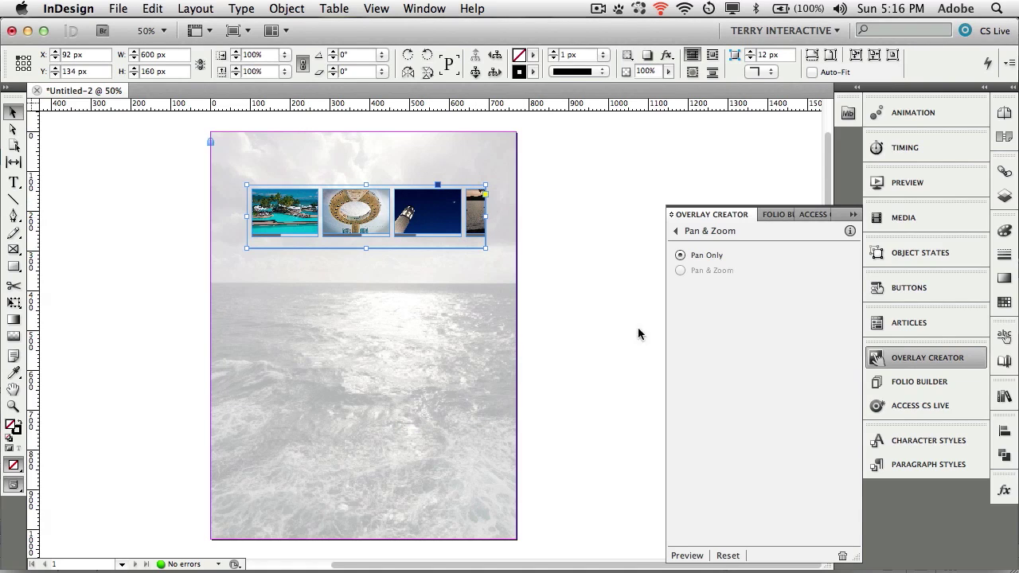
left_click(698, 558)
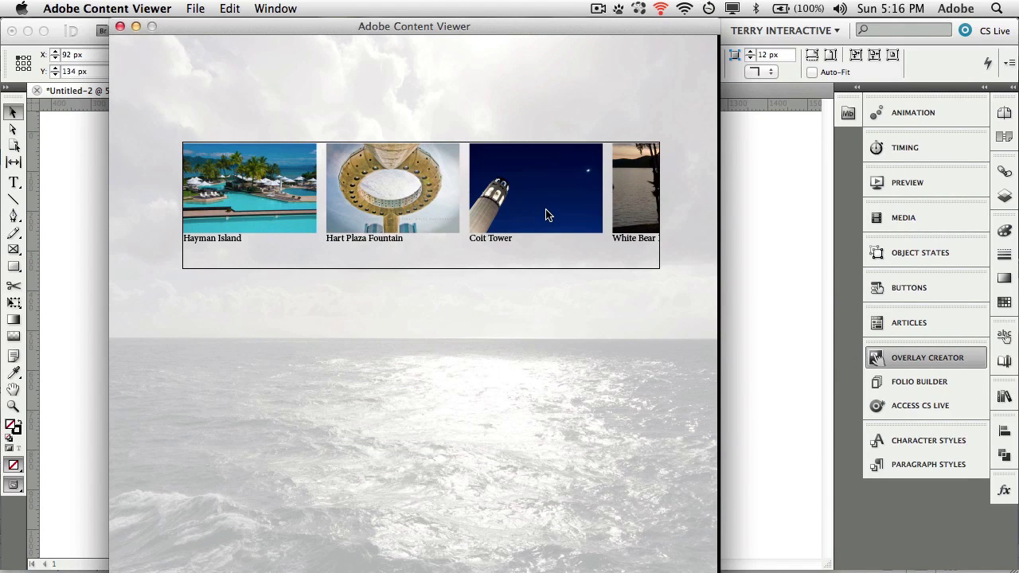
Swipe the top strip along to the video, play and pause it, then scroll back to Hayman Island
left_click_drag(541, 216, 443, 216)
left_click_drag(497, 235, 382, 242)
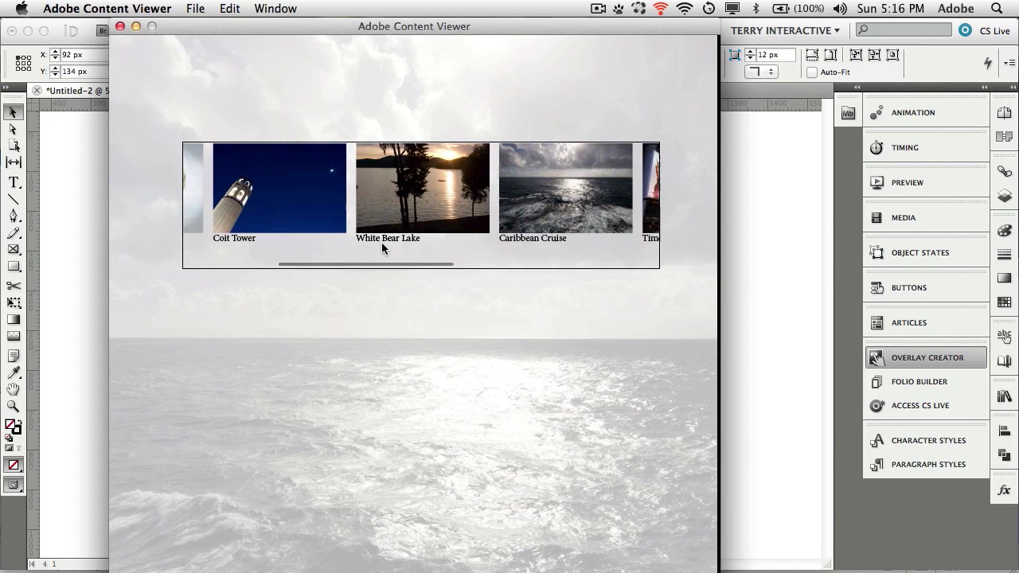
left_click_drag(605, 209, 487, 209)
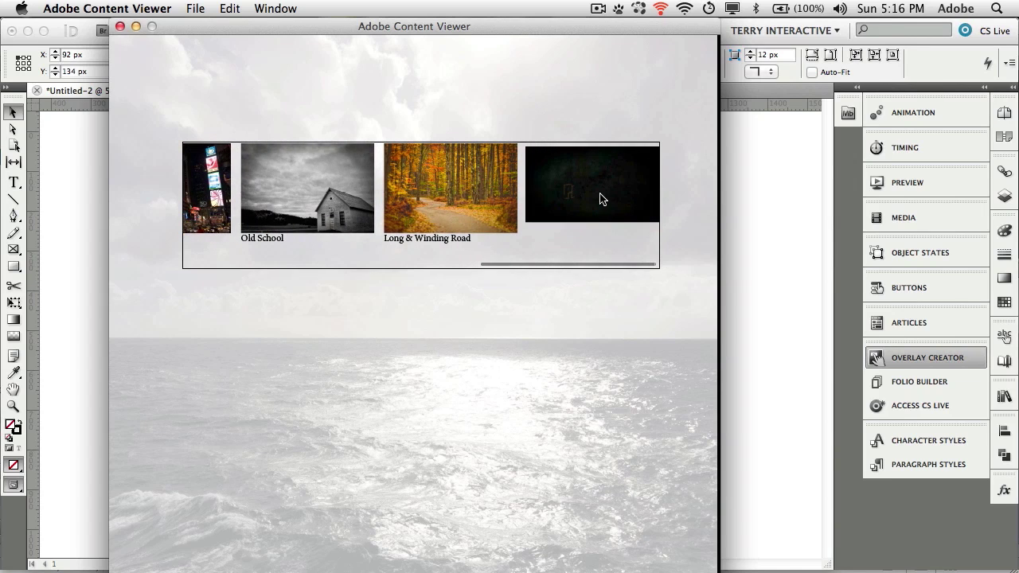
left_click(580, 196)
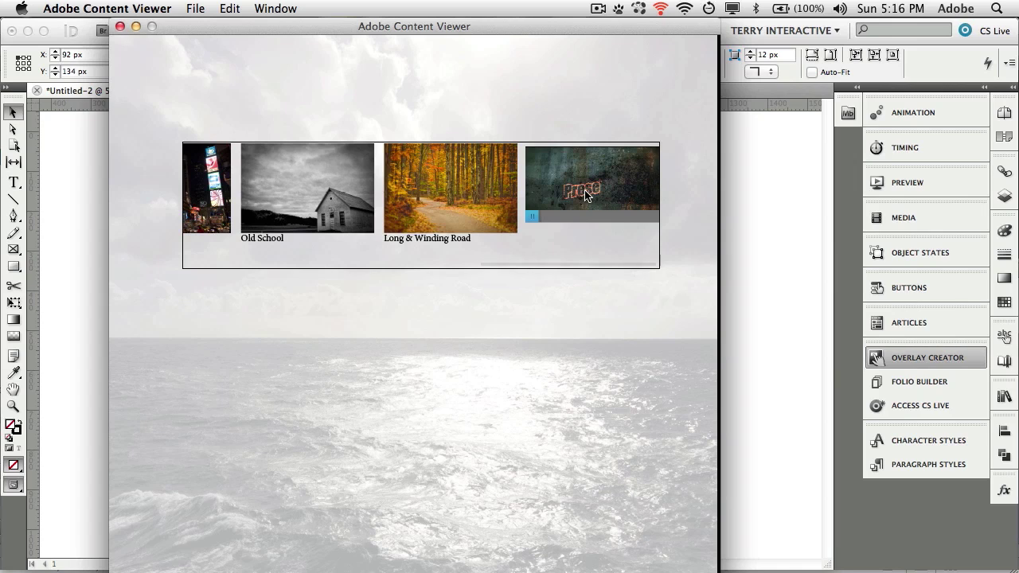
left_click(583, 200)
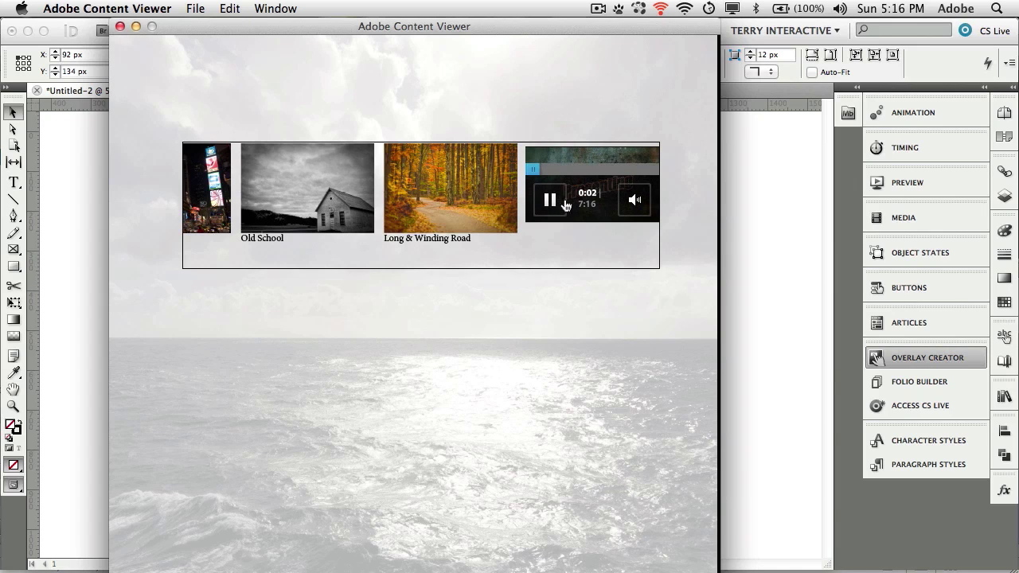
left_click(557, 207)
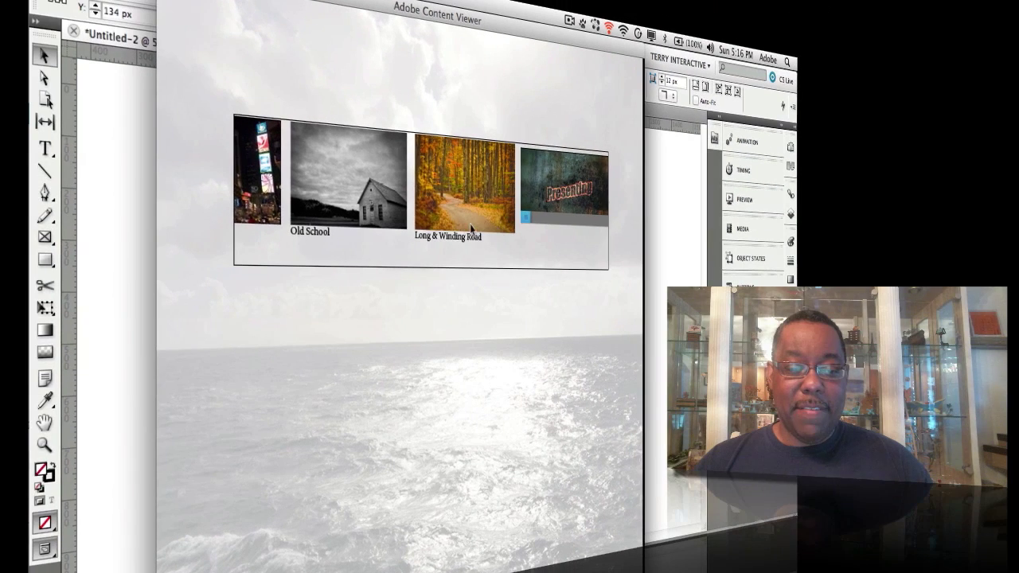
scroll(625, 227, "left", 10)
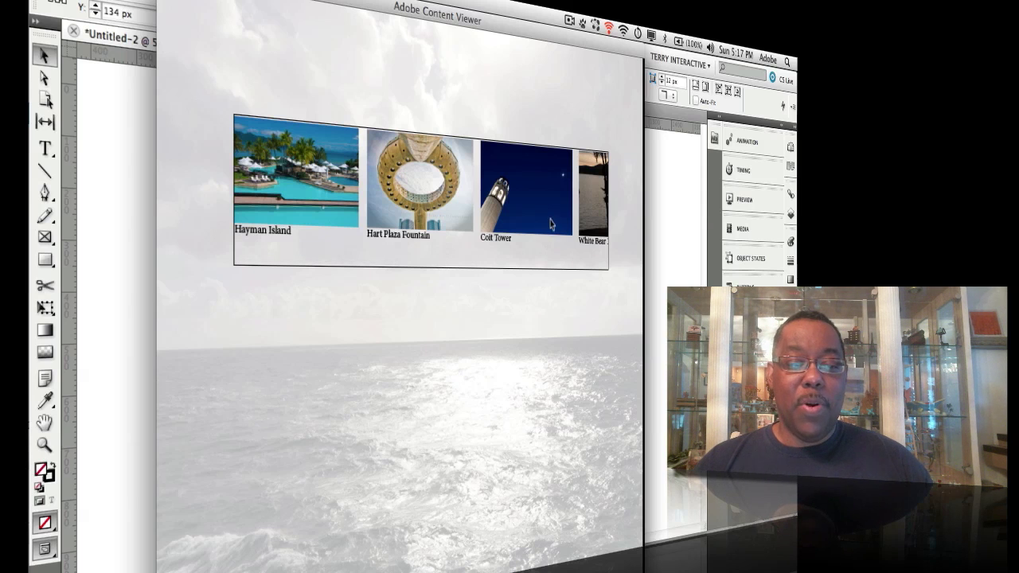
scroll(551, 225, "right", 10)
scroll(465, 194, "left", 10)
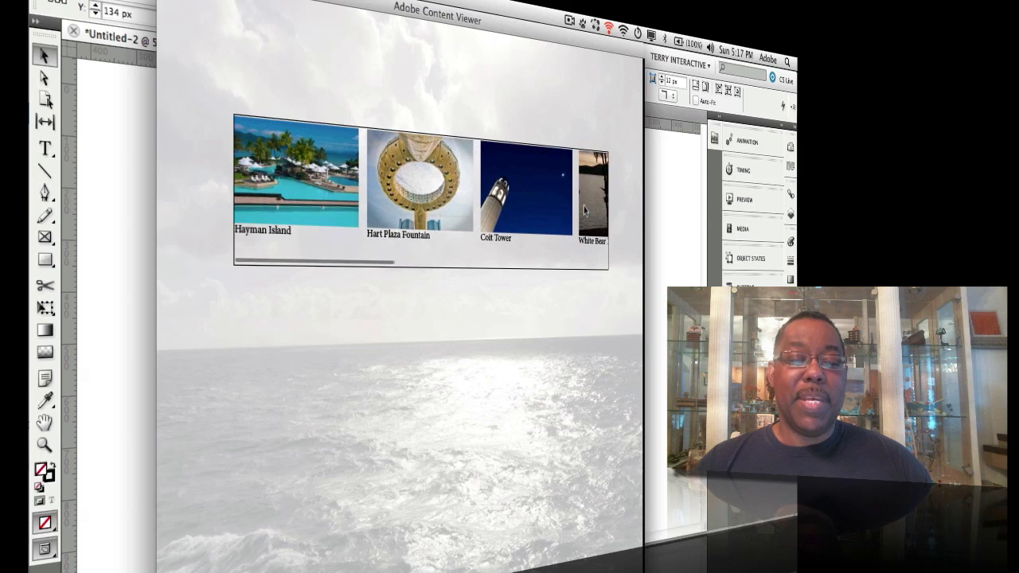
scroll(586, 209, "right", 6)
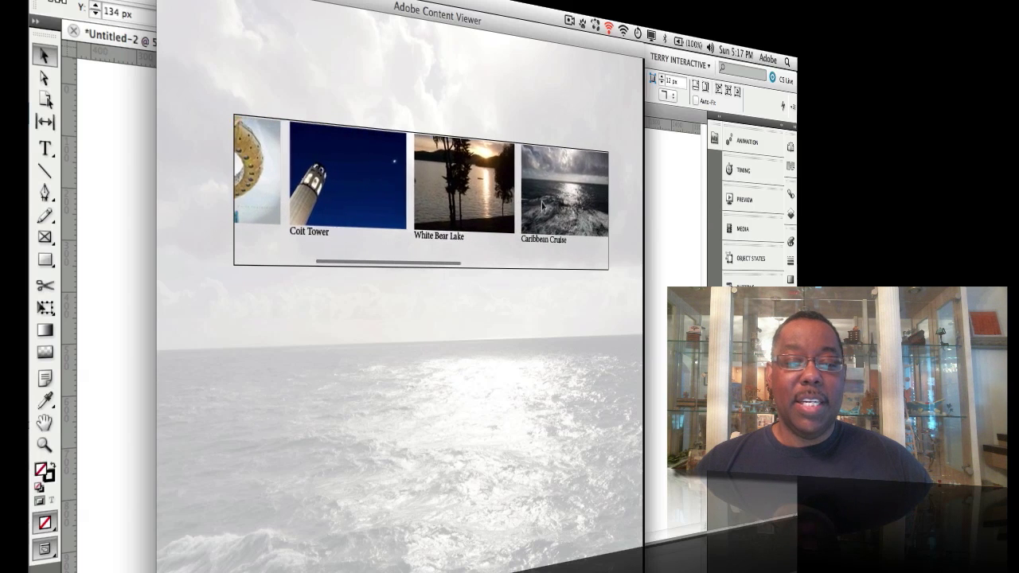
scroll(513, 205, "right", 8)
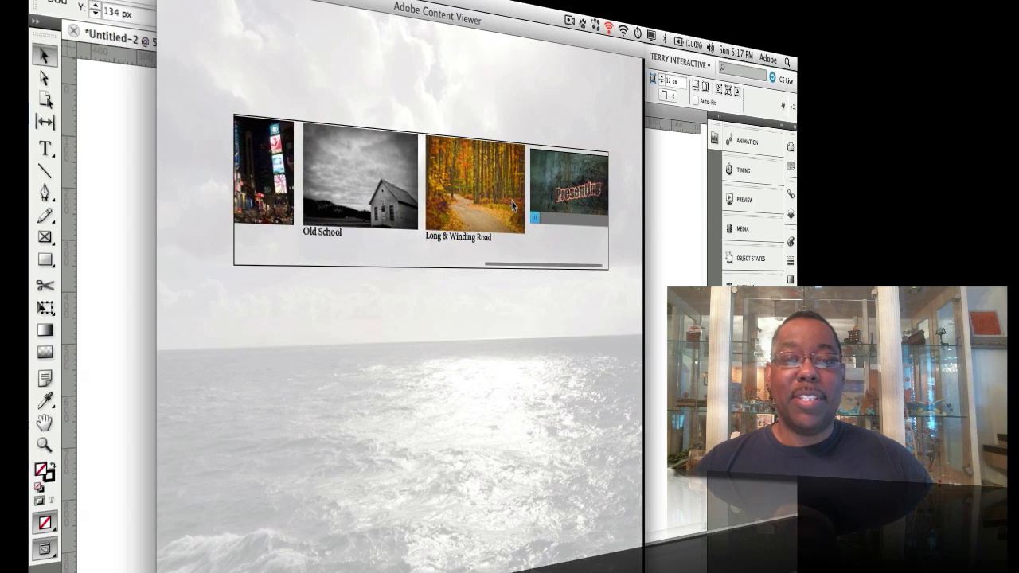